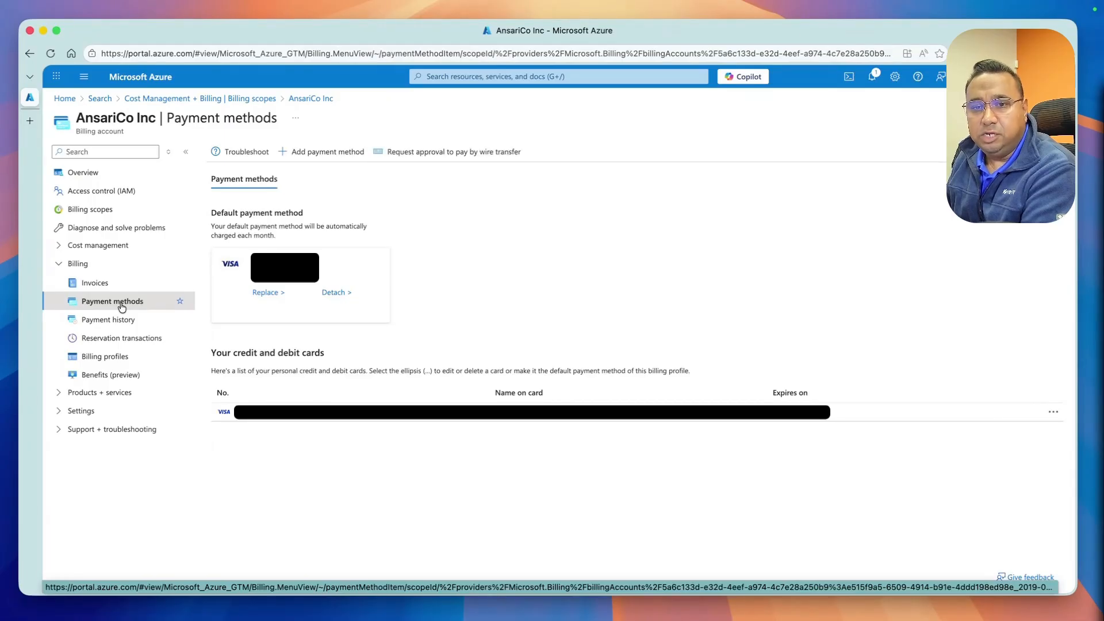
Review the payment methods of the Microsoft Azure Sponsorship 1 subscription, returning to the subscriptions list
click(65, 99)
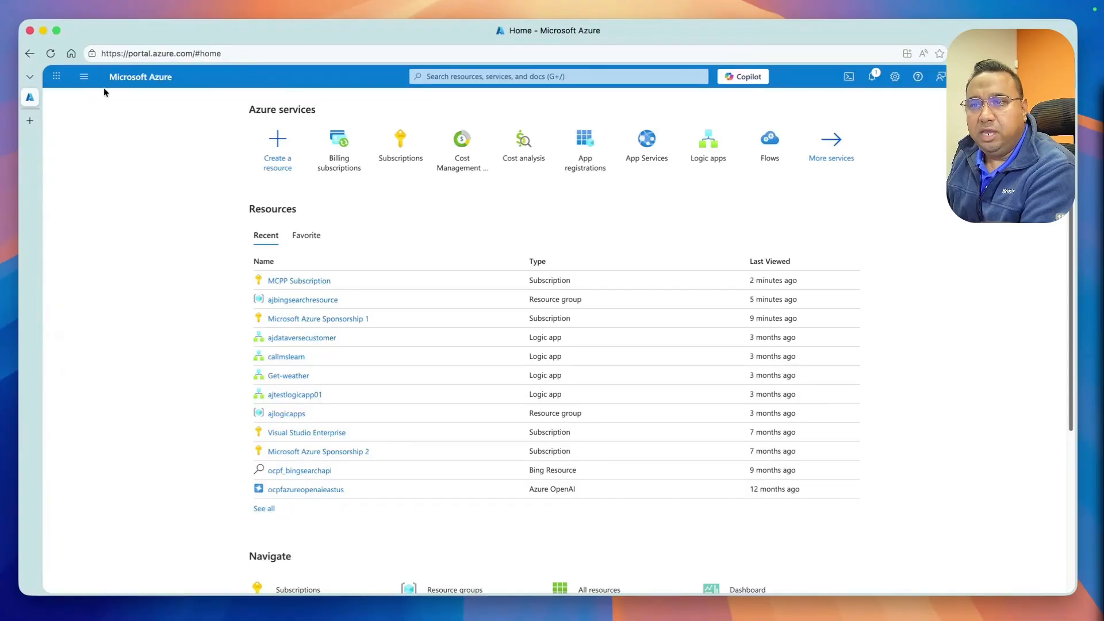
click(402, 158)
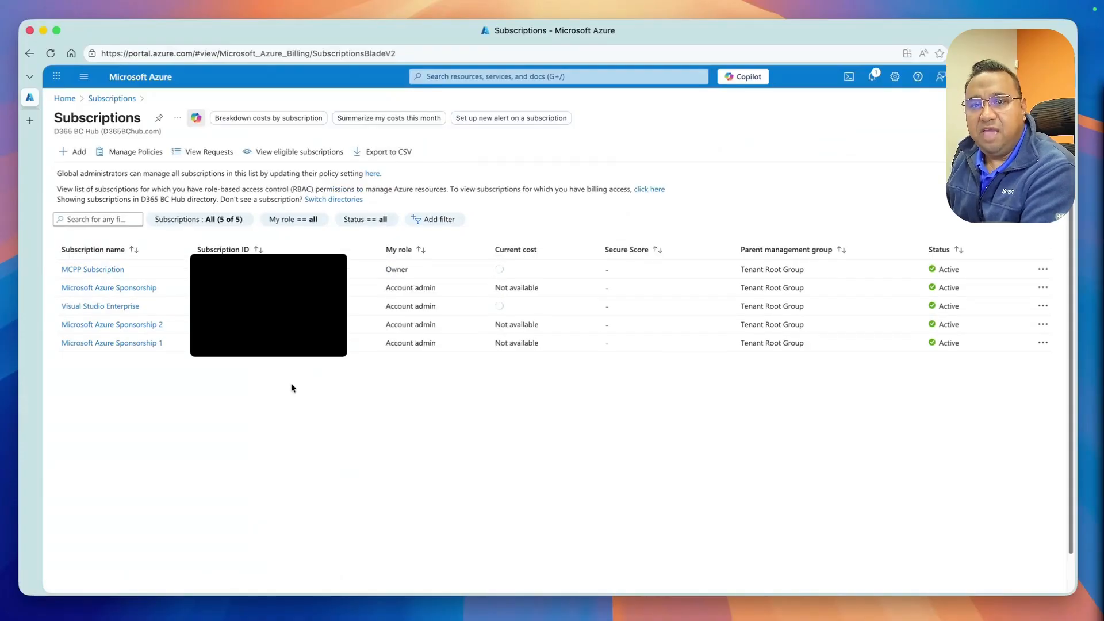
click(119, 343)
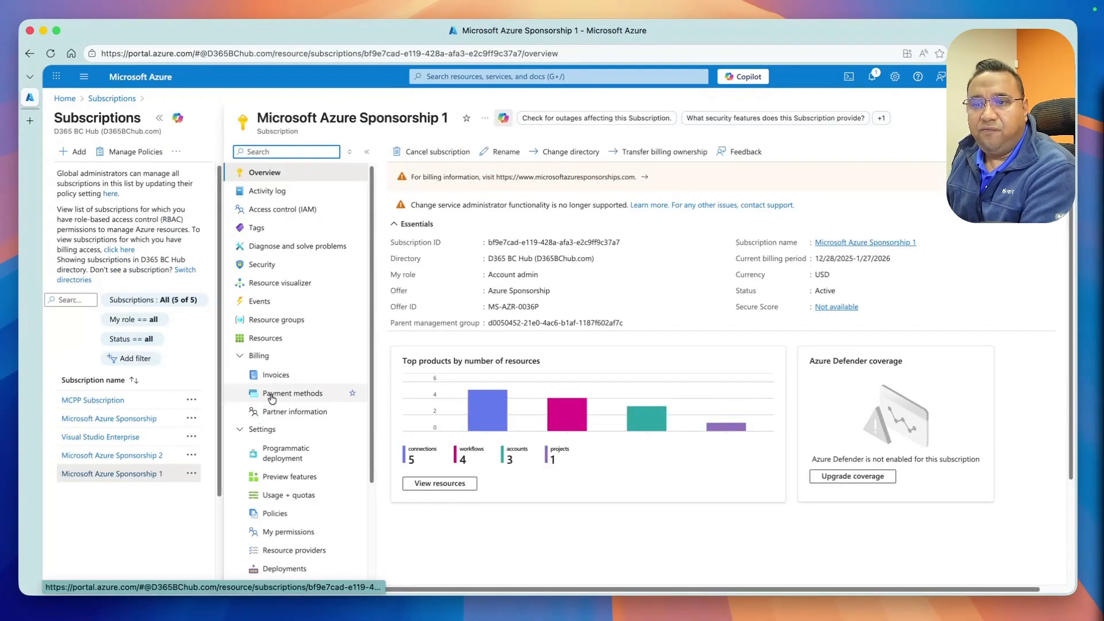
click(272, 394)
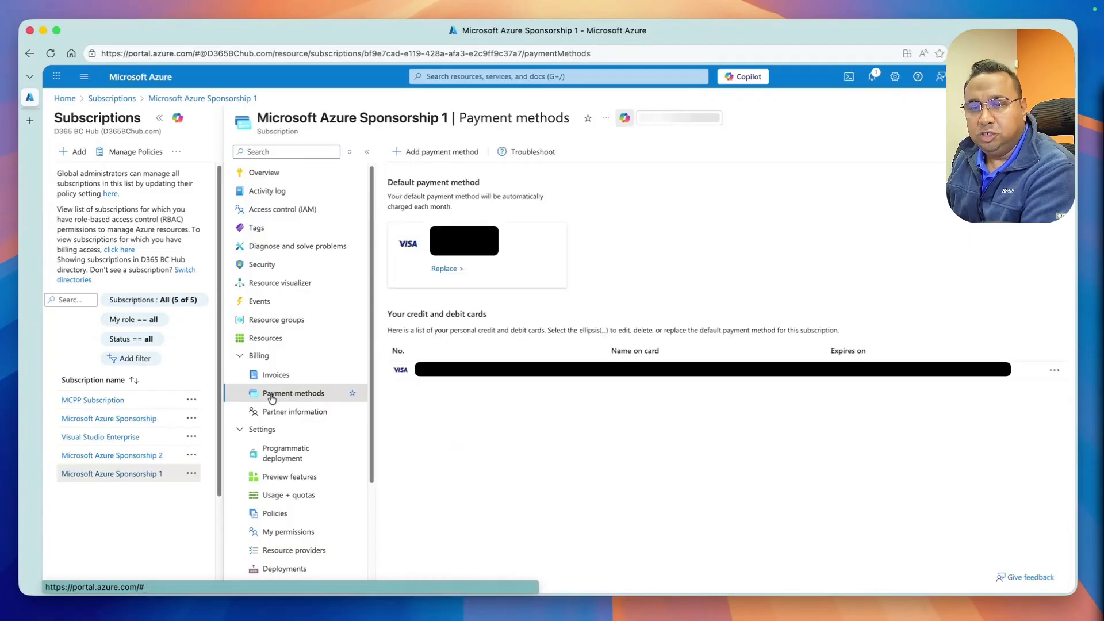
scroll(285, 451, down, 5)
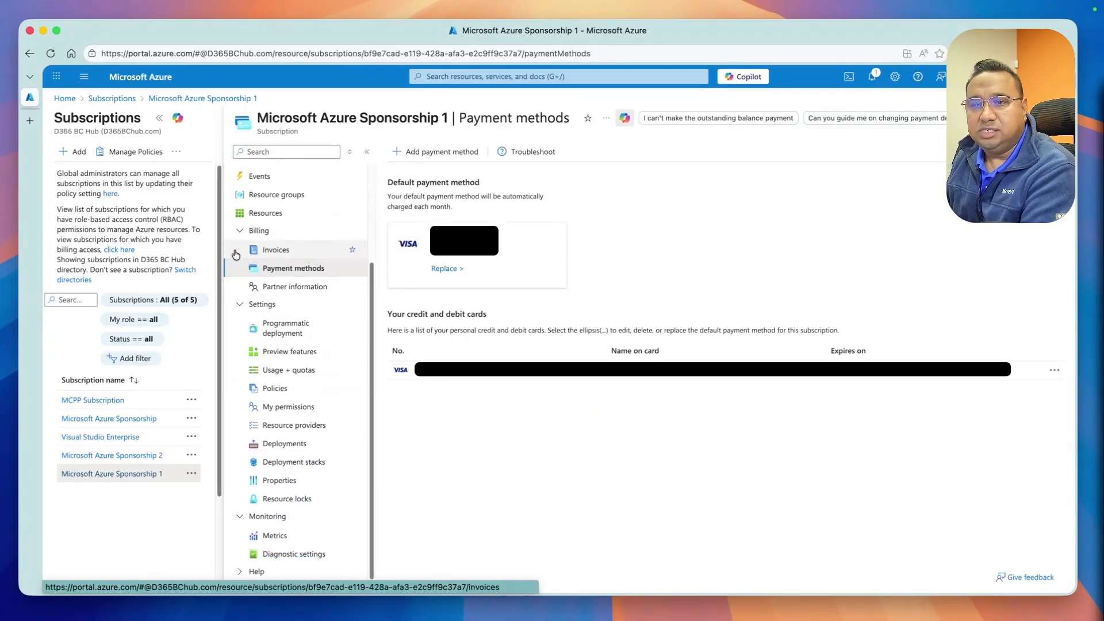
click(239, 232)
click(240, 304)
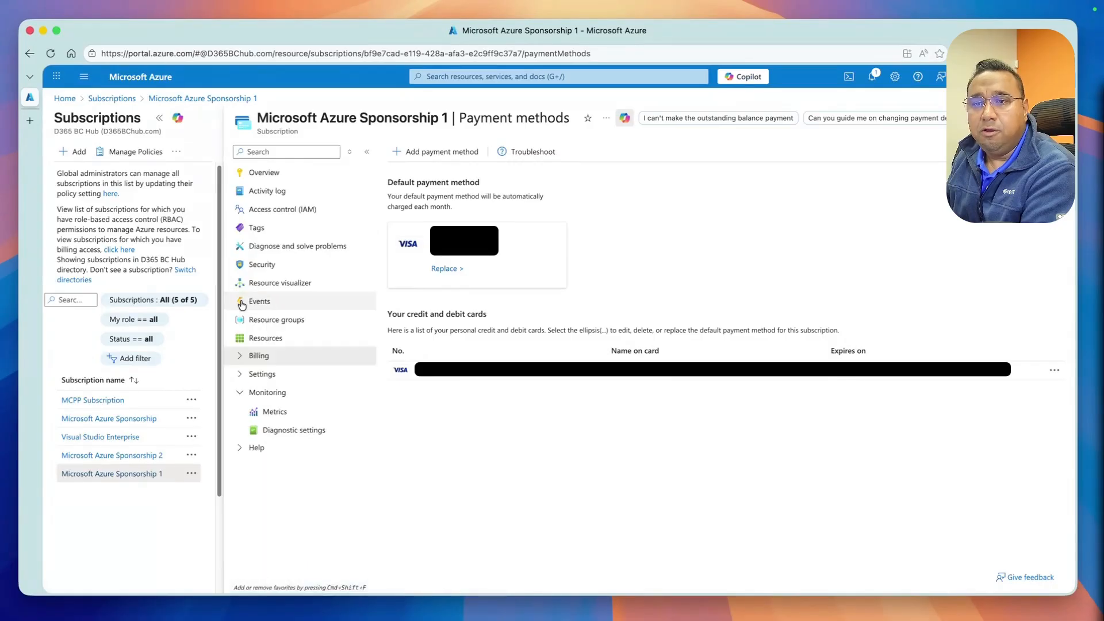
click(108, 99)
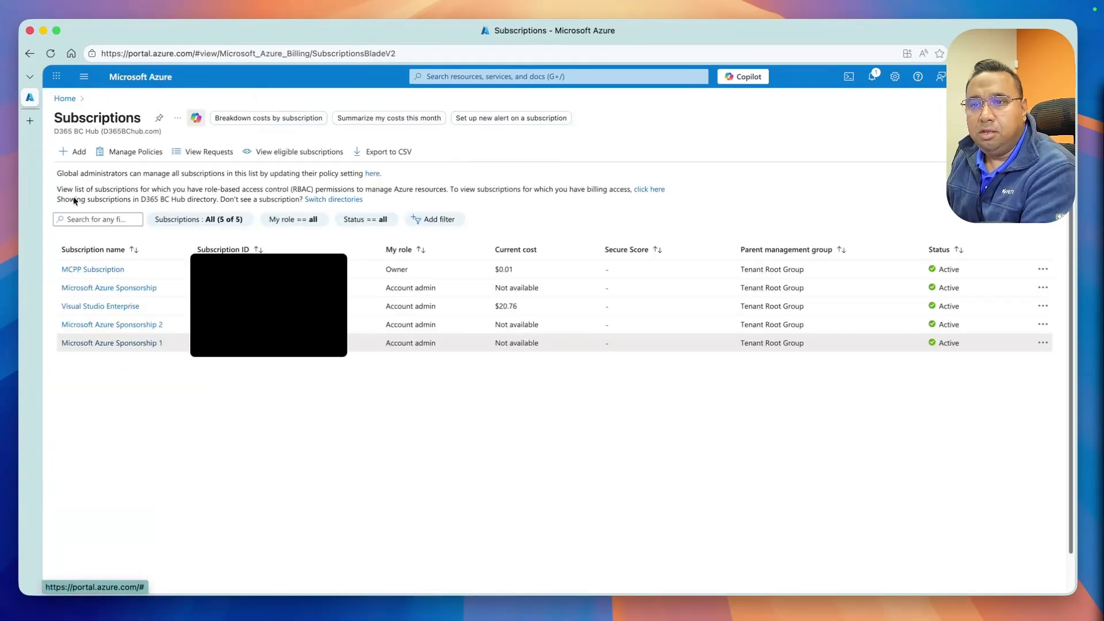
Inspect the MCPP Subscription's cost analysis, billing profile invoices and billing properties
click(77, 271)
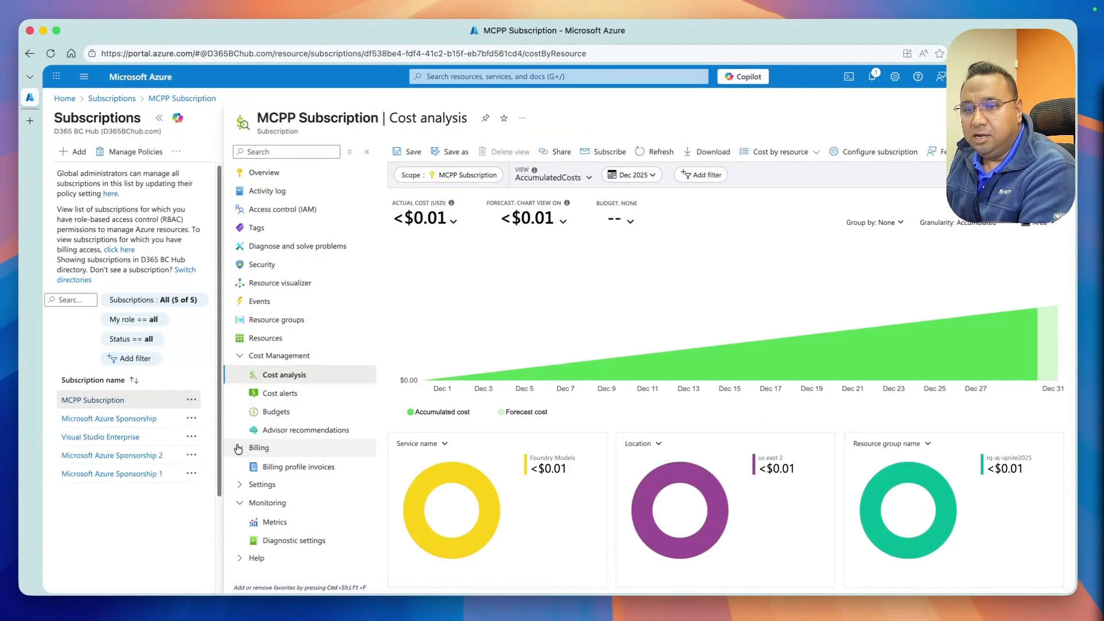
click(259, 448)
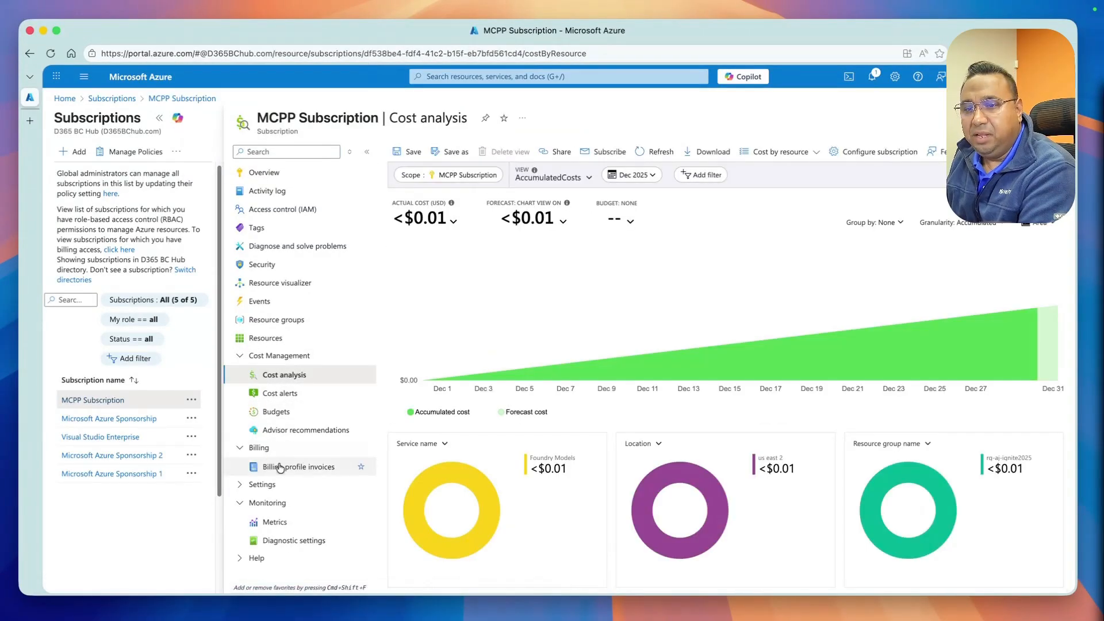
click(287, 468)
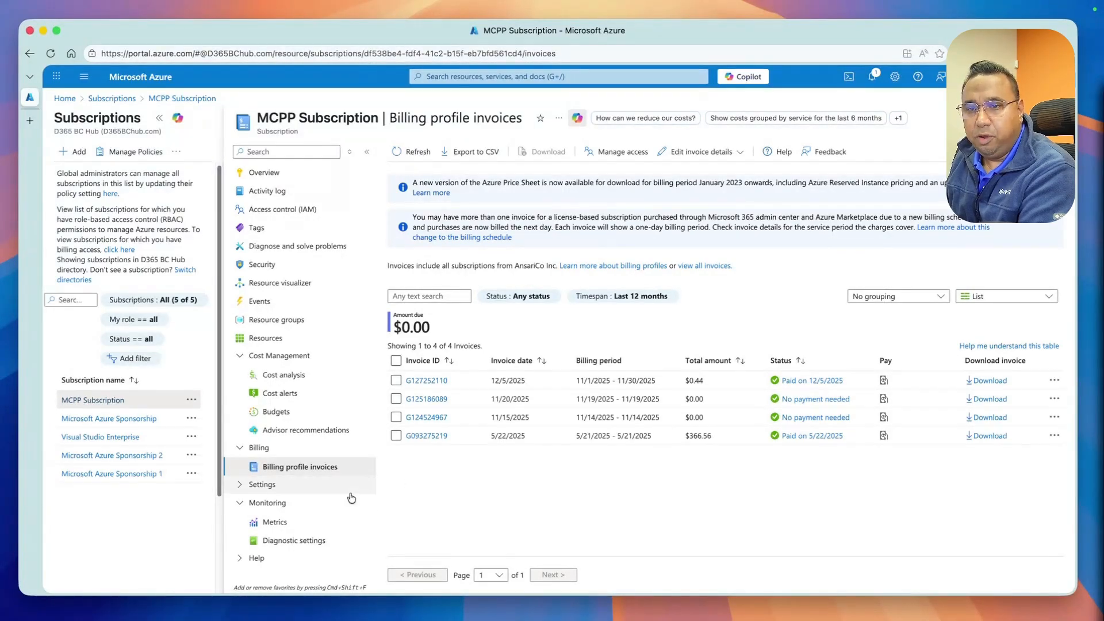
click(275, 484)
scroll(276, 486, down, 2)
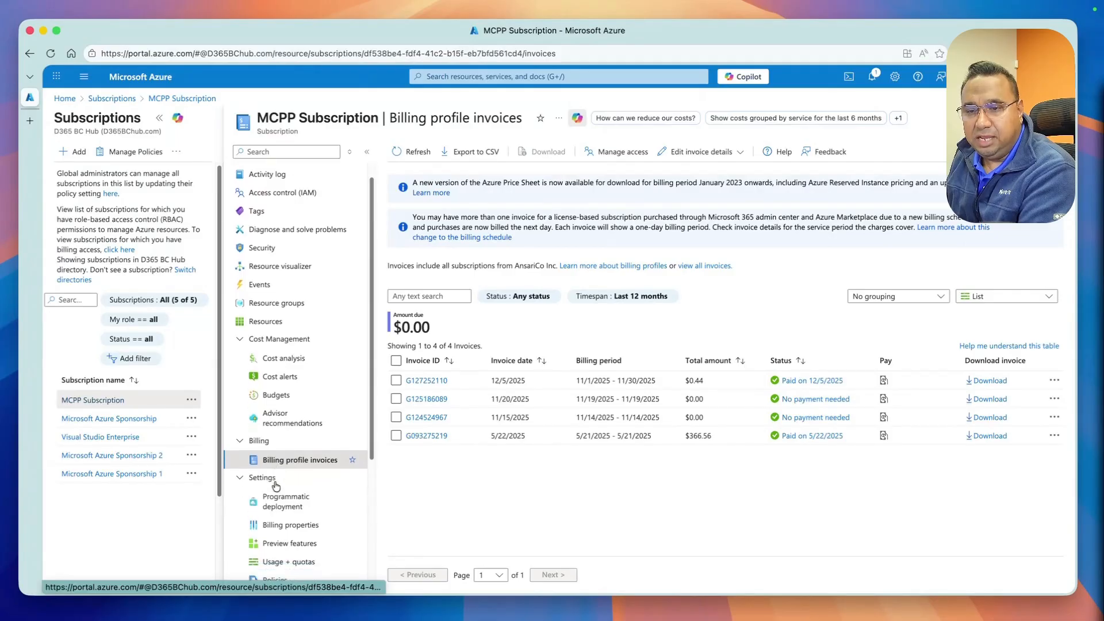
click(280, 497)
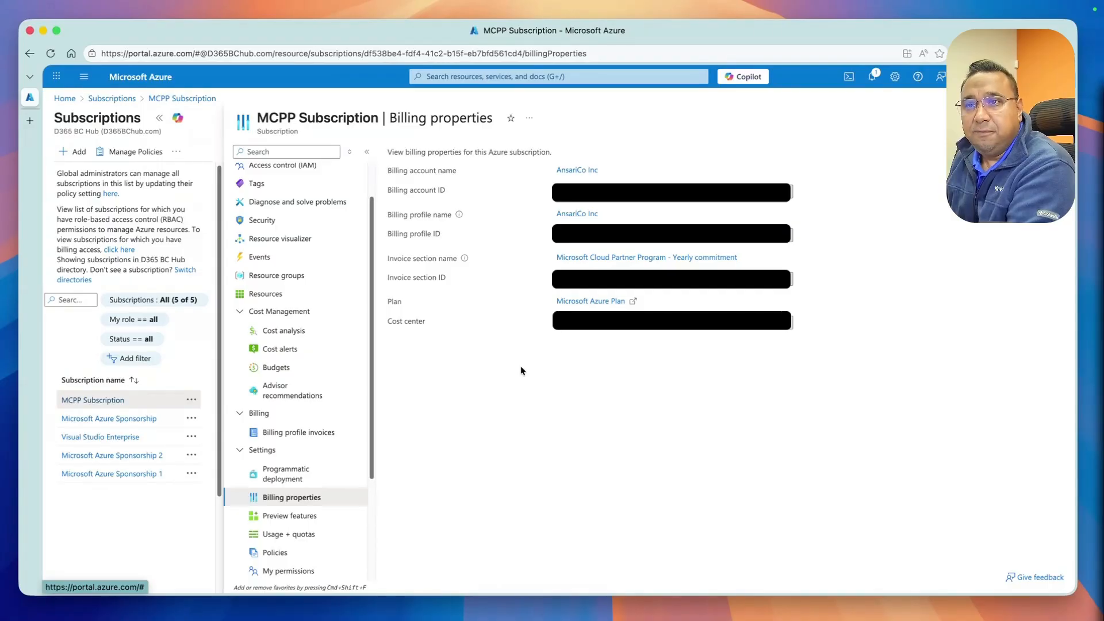
click(124, 101)
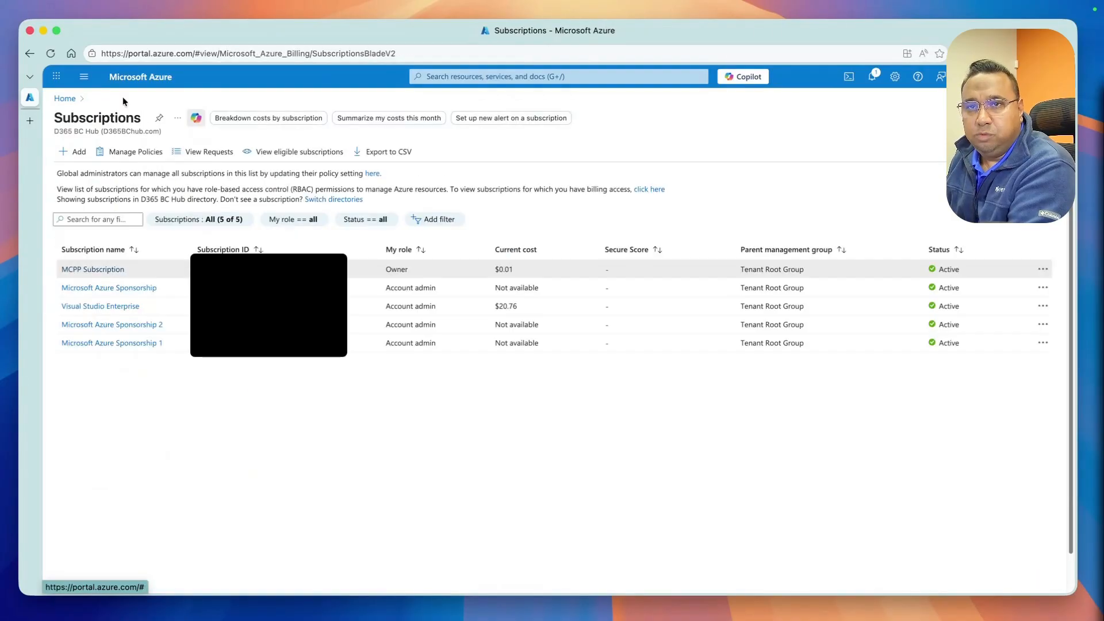
click(79, 151)
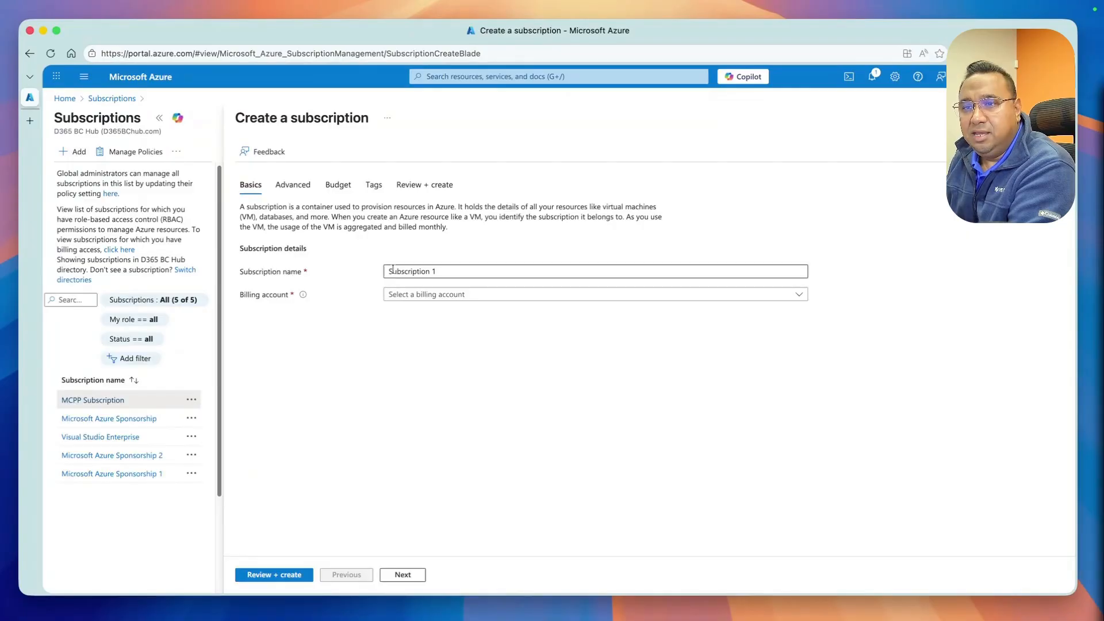
click(412, 295)
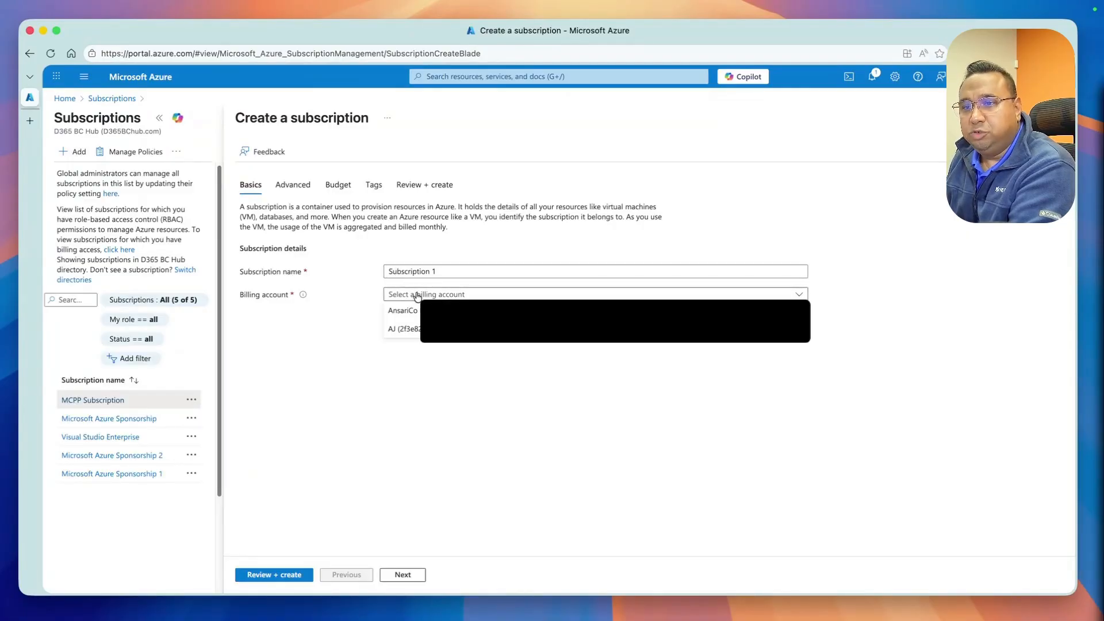
click(343, 348)
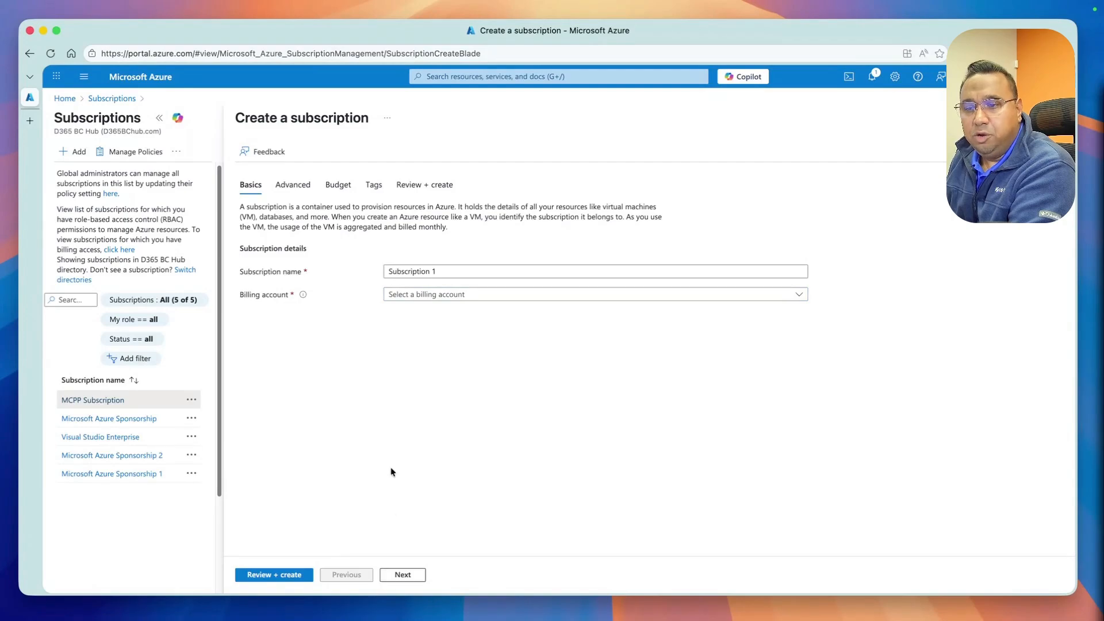
click(340, 183)
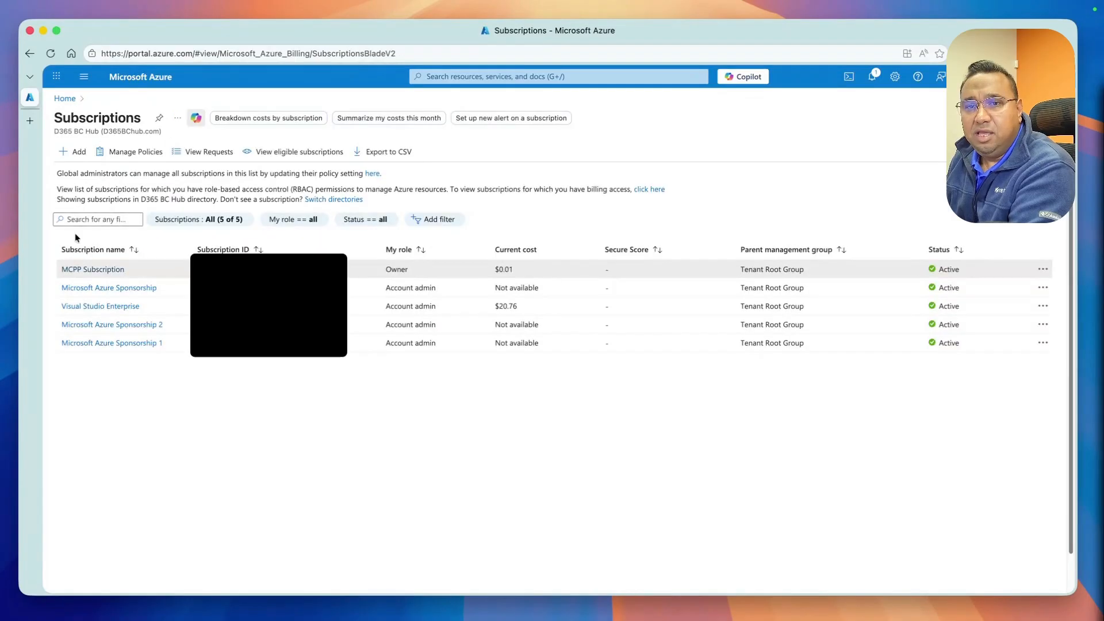
Check the budgets defined for the MCPP Subscription
click(94, 301)
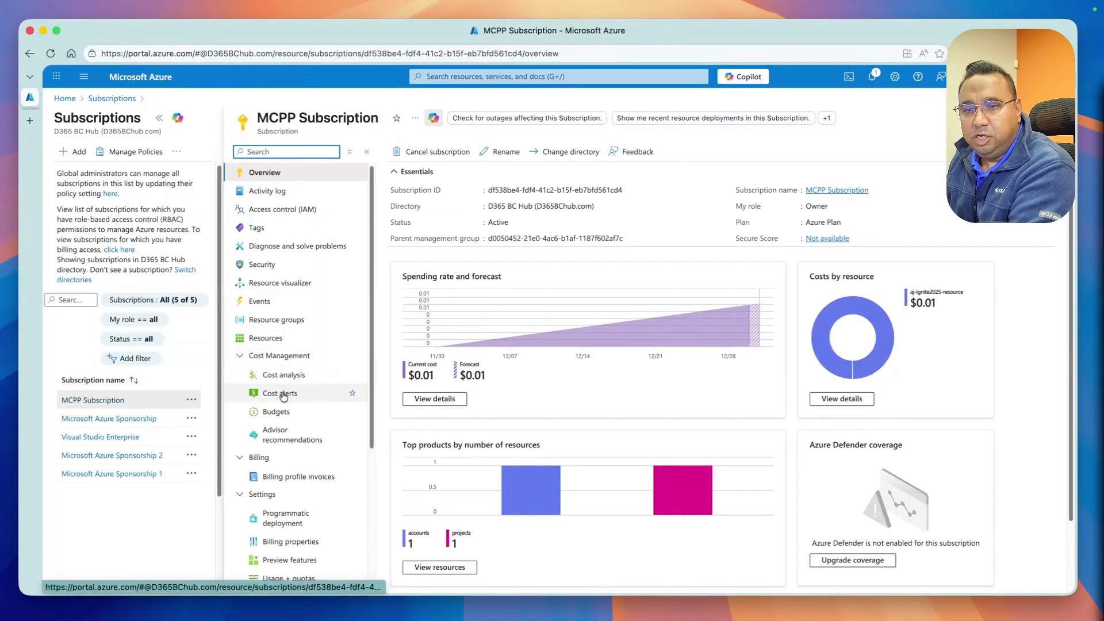
click(277, 418)
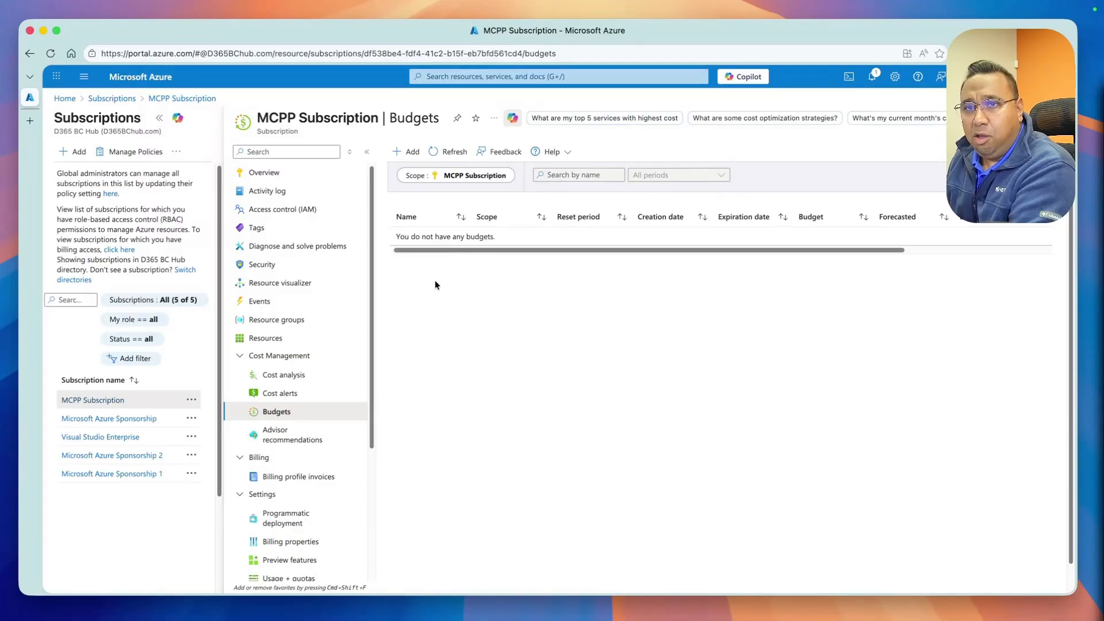
click(117, 98)
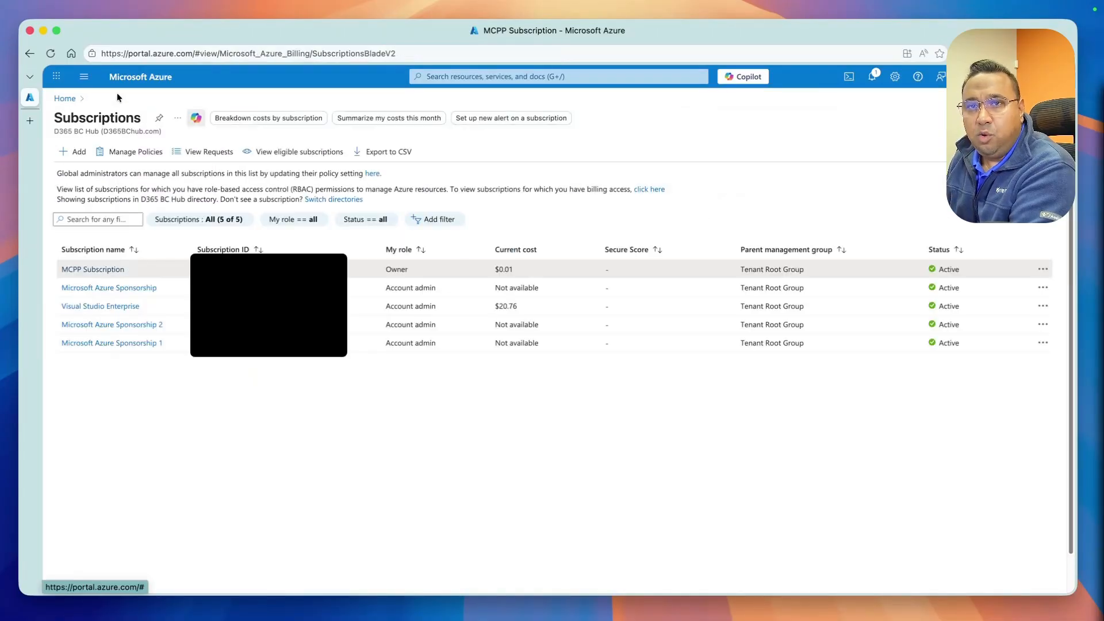
In Microsoft Azure Sponsorship 1, start a new resource group named paygResourceGroup in the (US) South Central US region
click(113, 342)
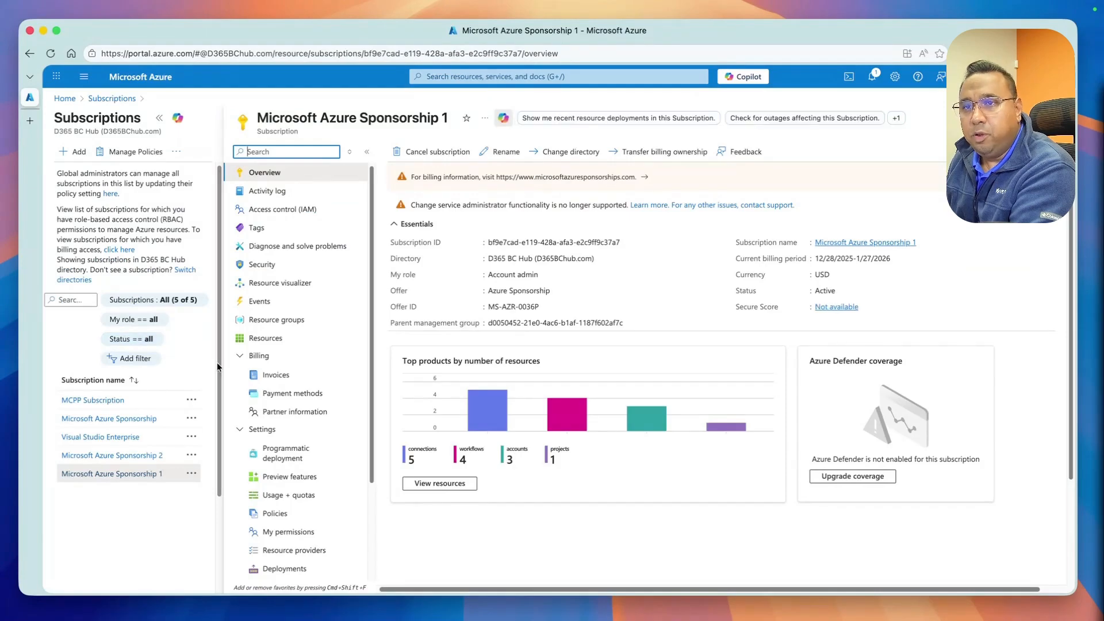
click(160, 117)
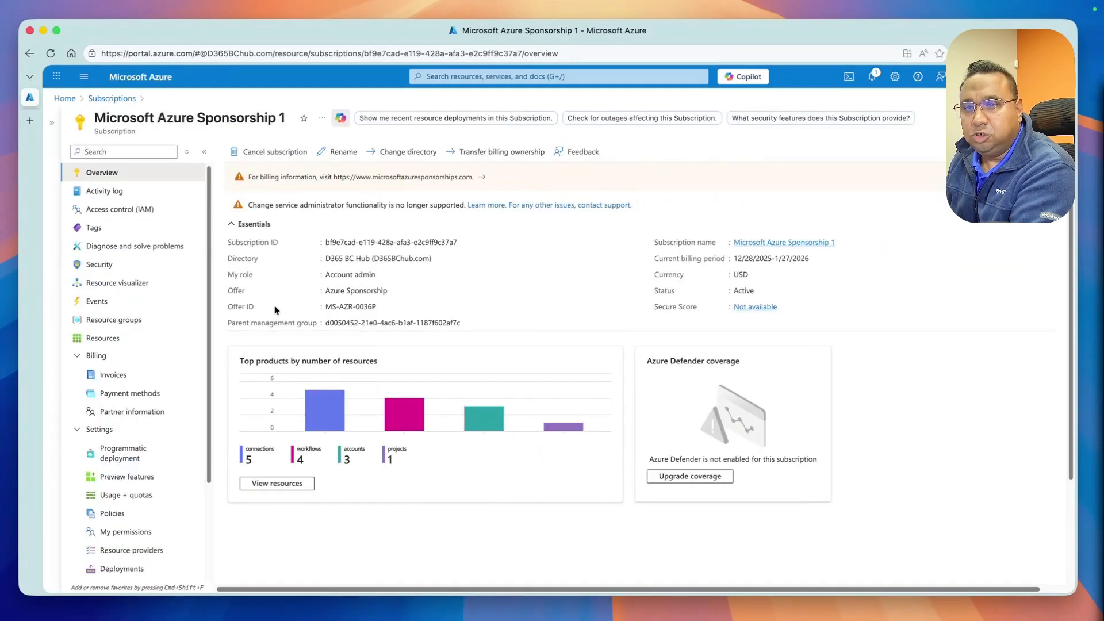
click(128, 321)
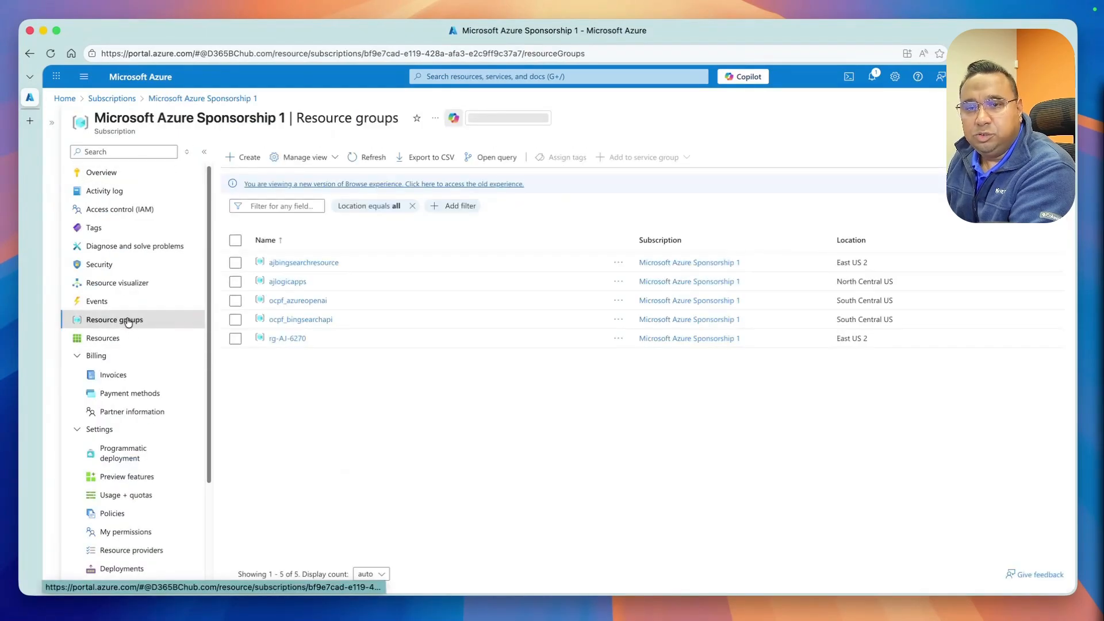
click(240, 157)
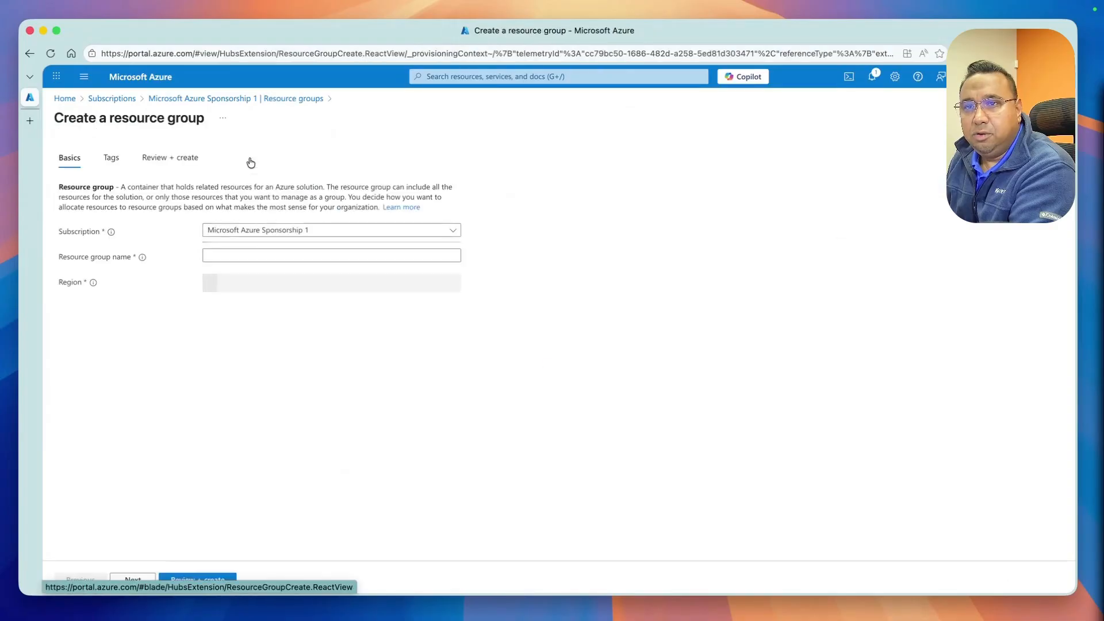
click(267, 255)
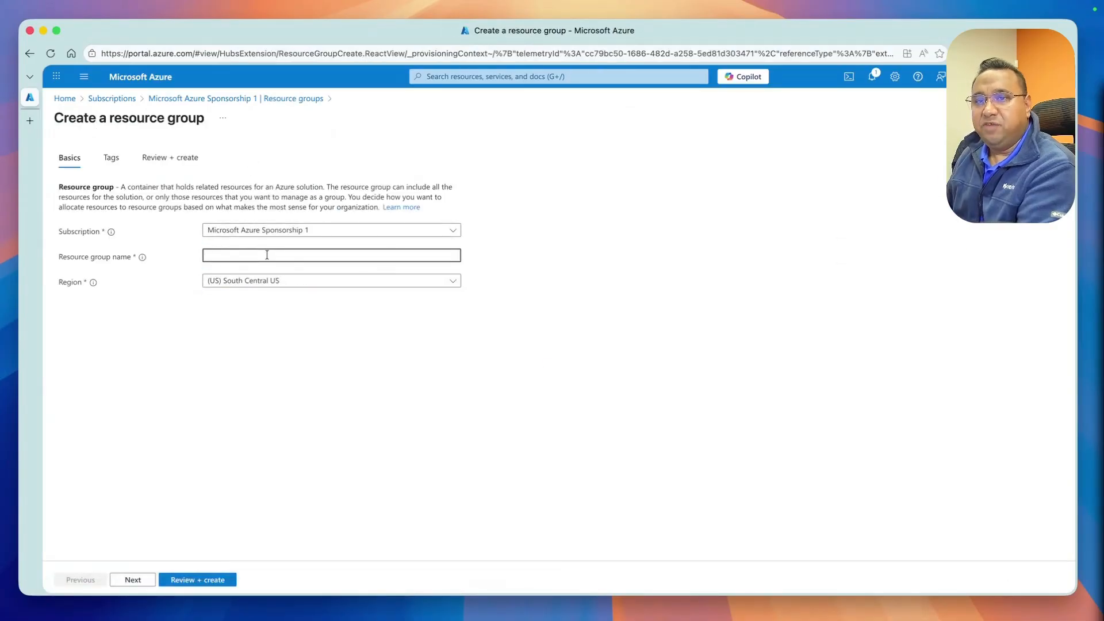
text(payg)
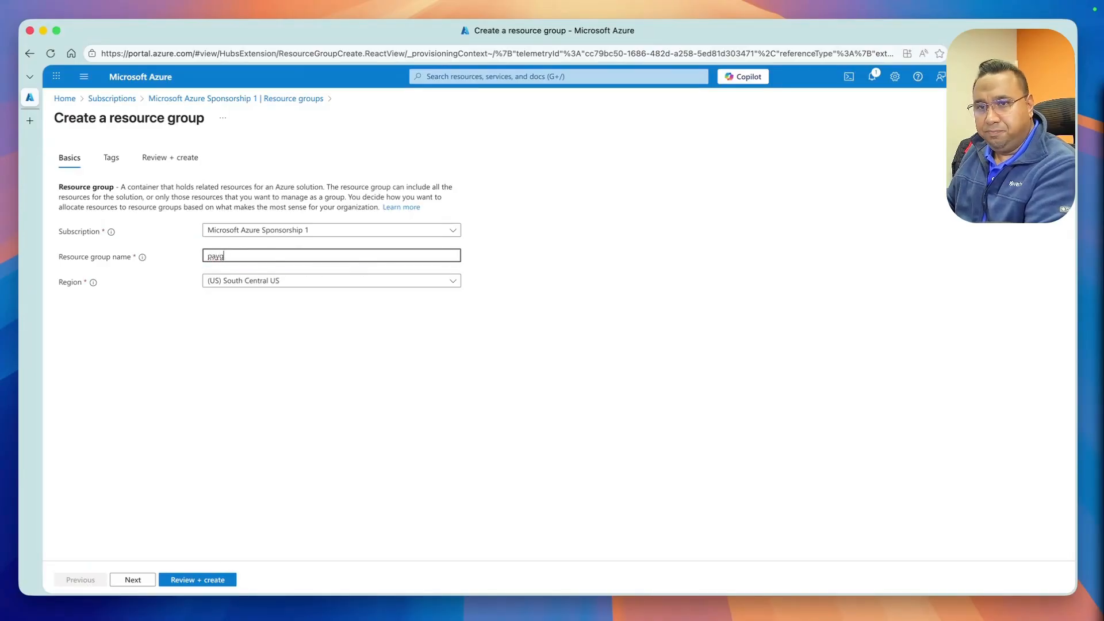
text(Resour)
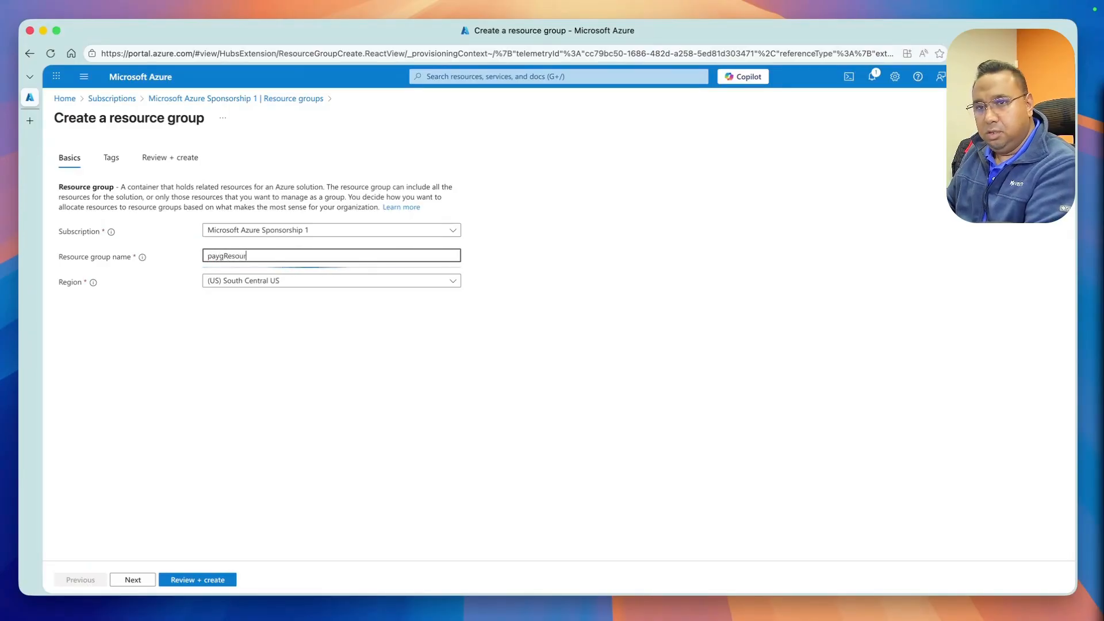
text(ceGroup)
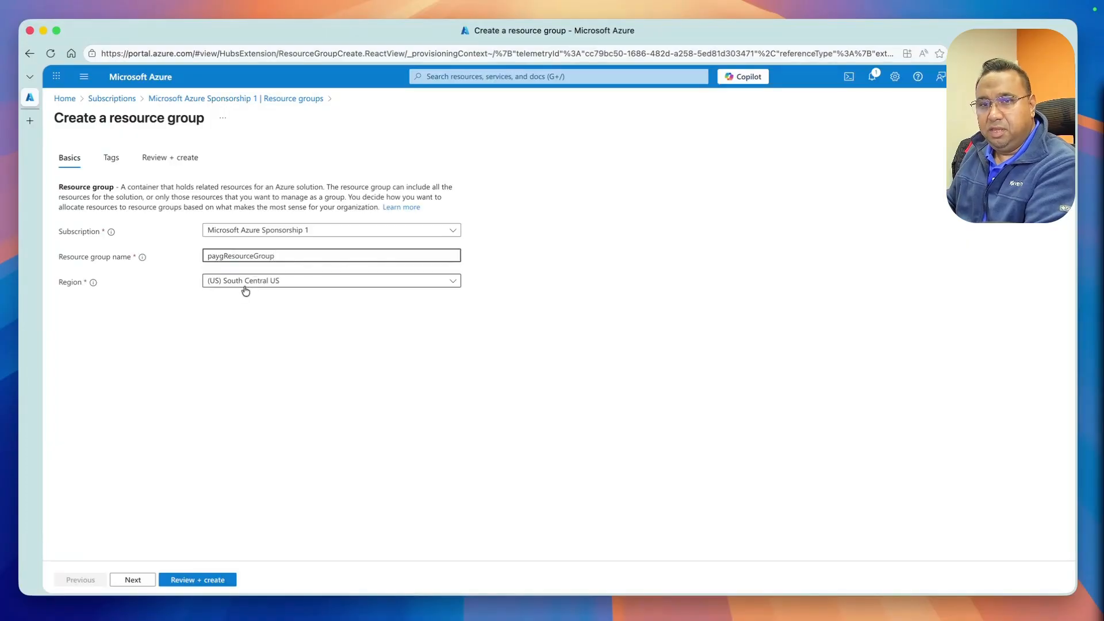
Review and create the paygResourceGroup resource group
click(138, 581)
click(147, 584)
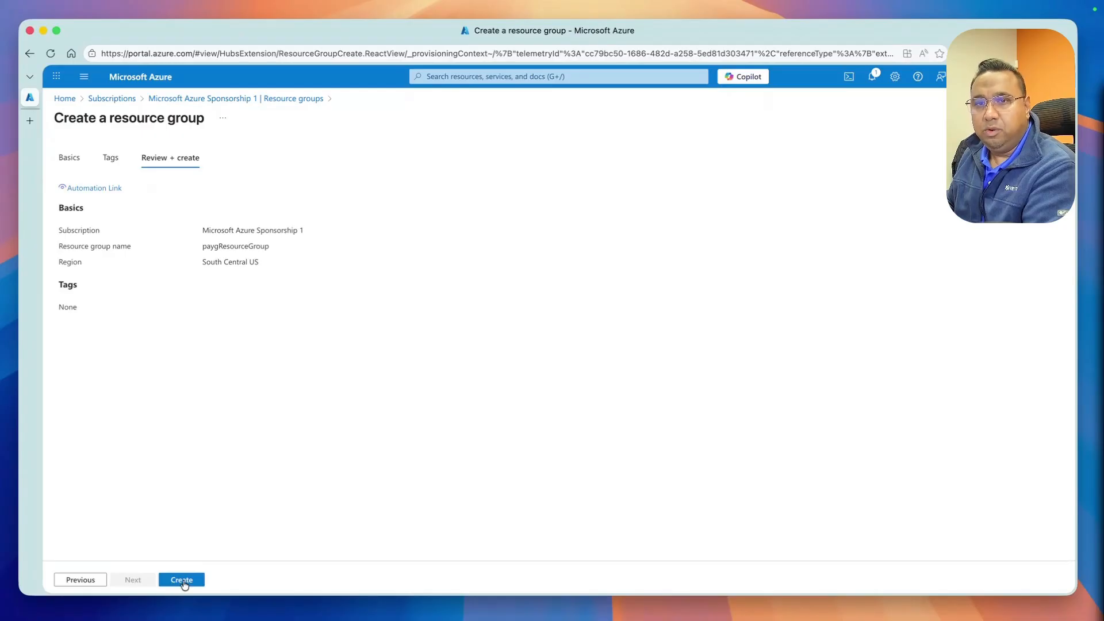
click(182, 580)
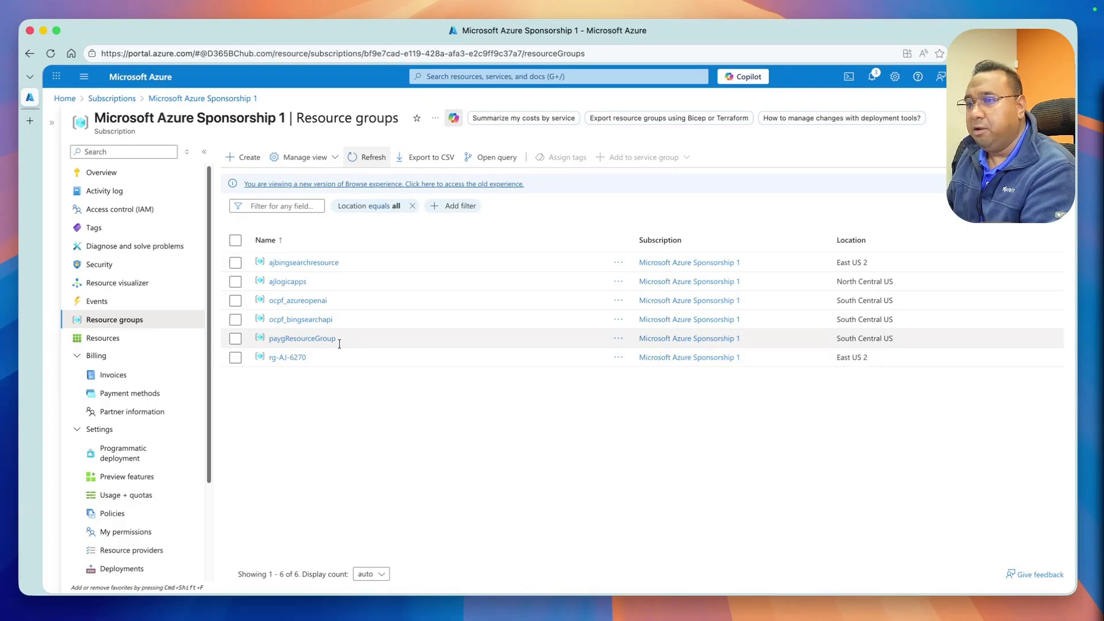
Open the Power Platform admin center in a new browser tab
key(super+t)
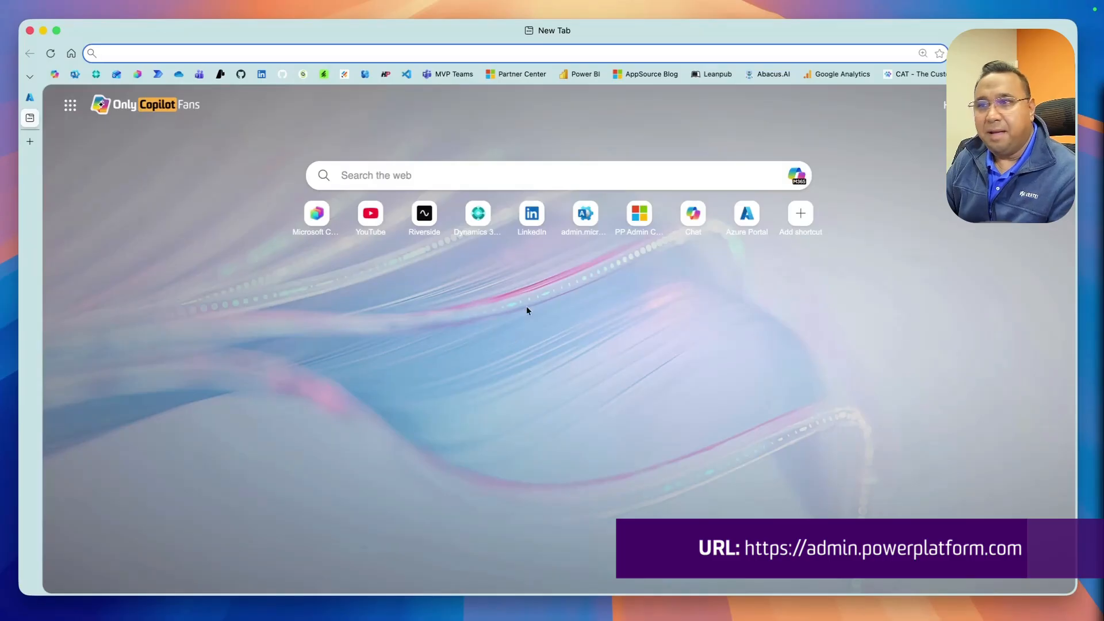
text(https://admin.powerplatform.com)
key(Return)
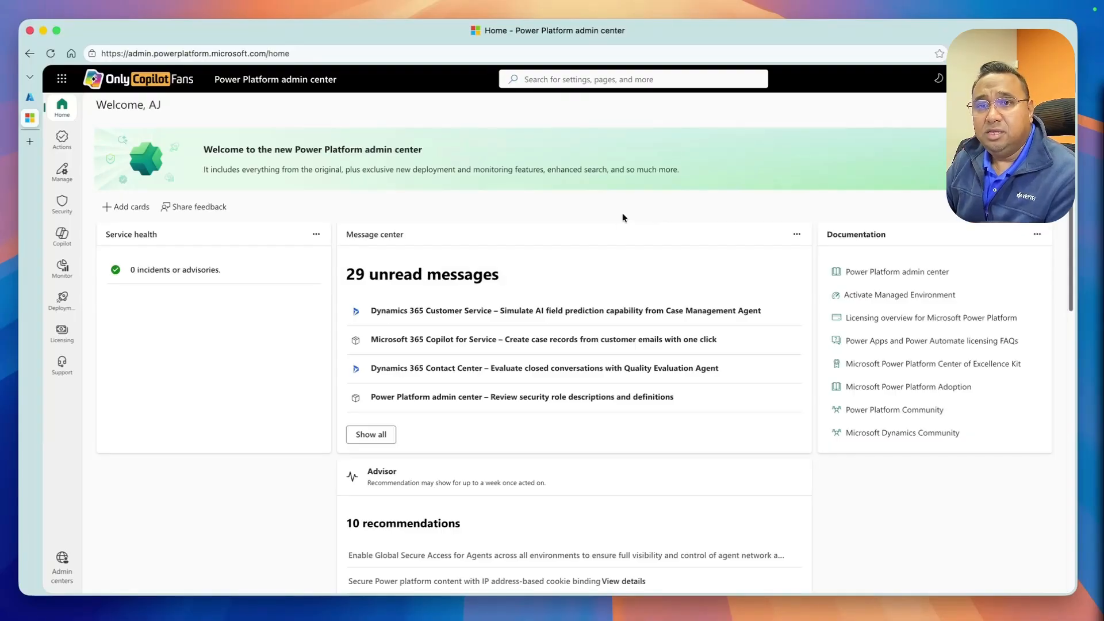
Browse the environments list, then open the Billing Plans page under Licensing
click(62, 171)
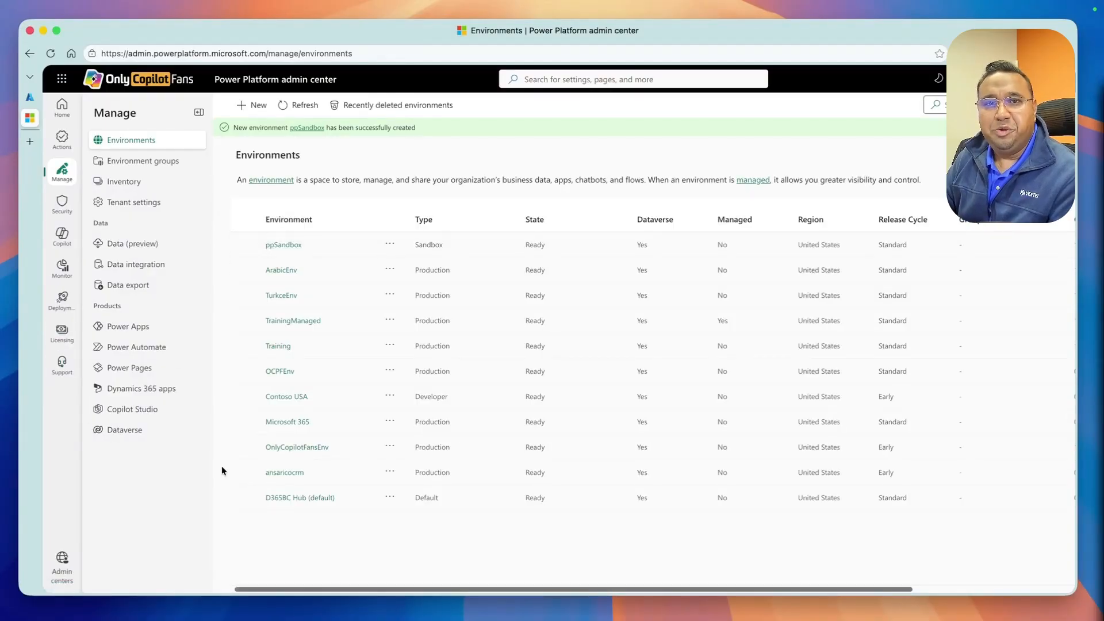
click(62, 332)
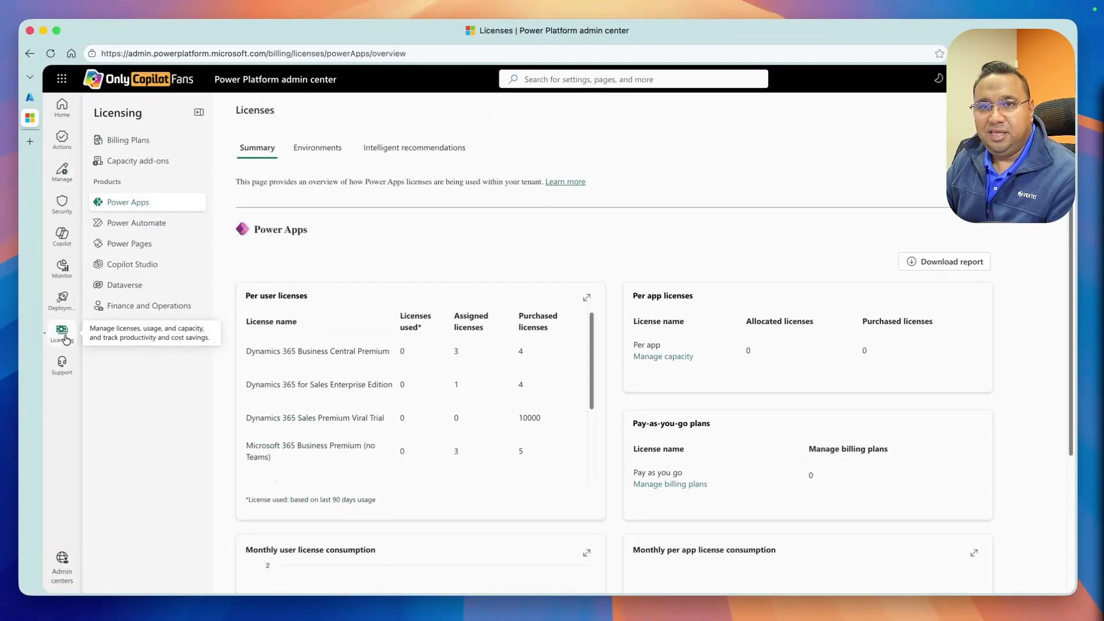
click(129, 140)
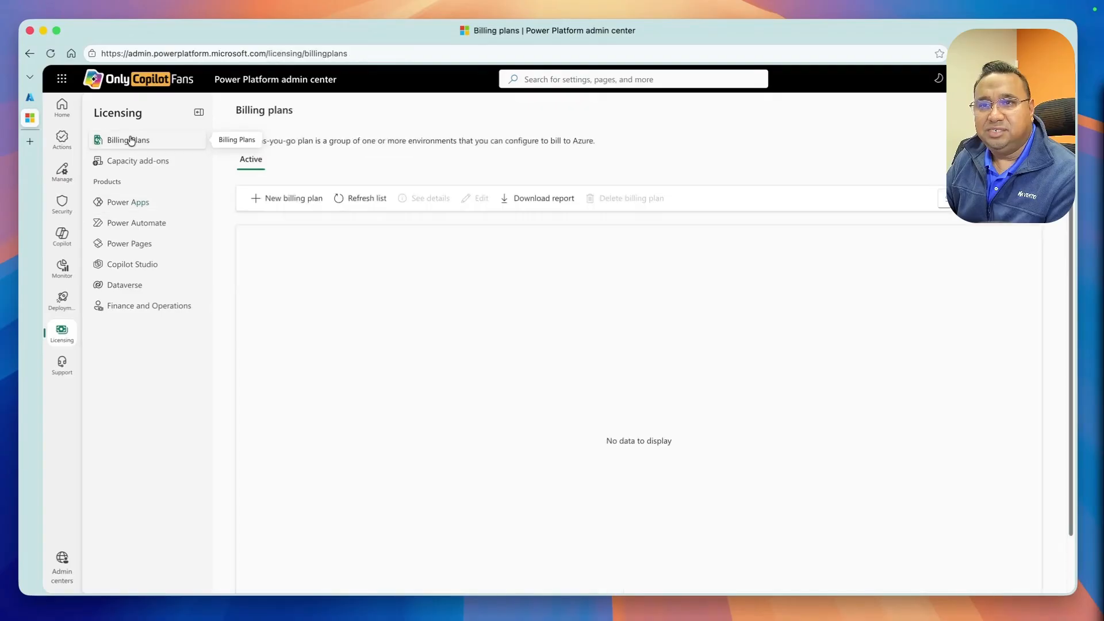
Start a new Azure subscription billing plan and name it paygBillingPlan
click(287, 200)
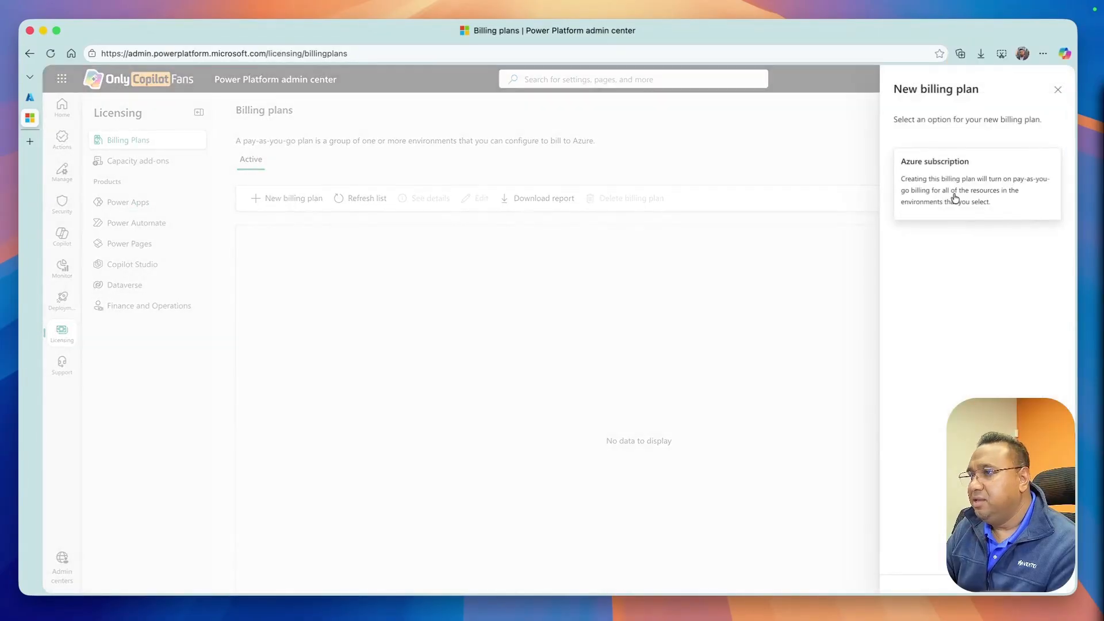
click(995, 197)
click(816, 246)
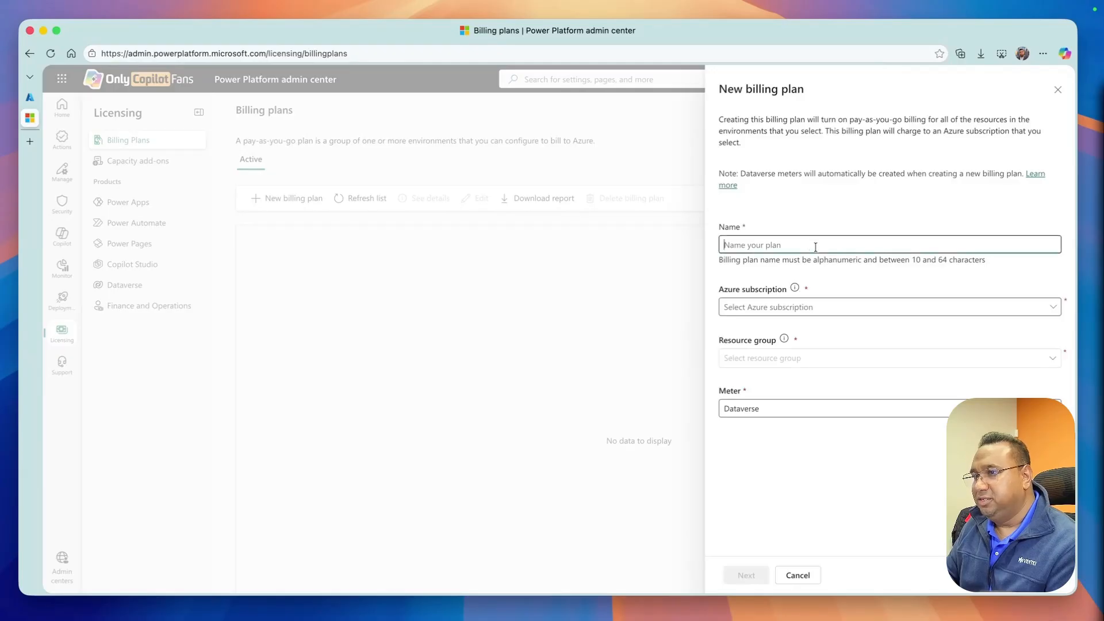
text(paygBillingPlan)
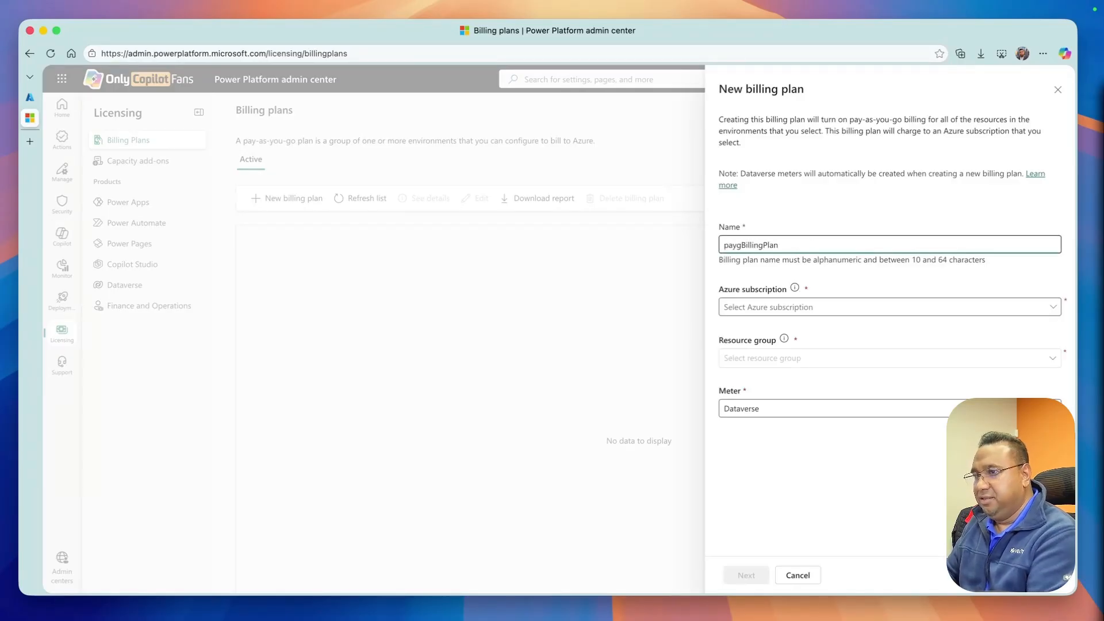
Choose Microsoft Azure Sponsorship 1 as the Azure subscription and paygResourceGroup as the resource group
click(809, 306)
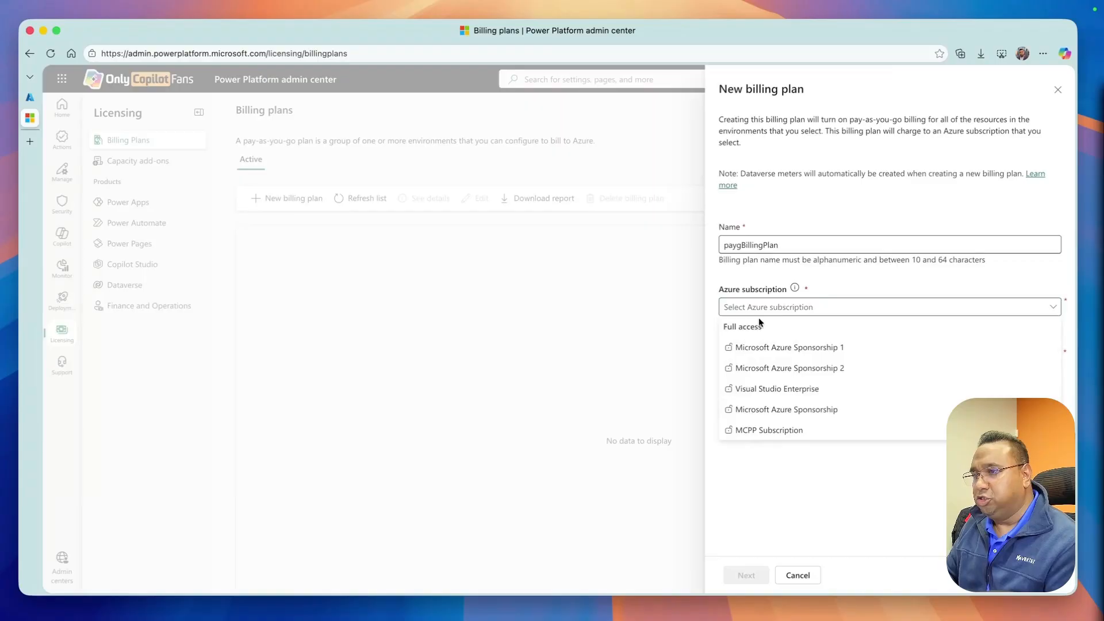
click(756, 348)
click(756, 358)
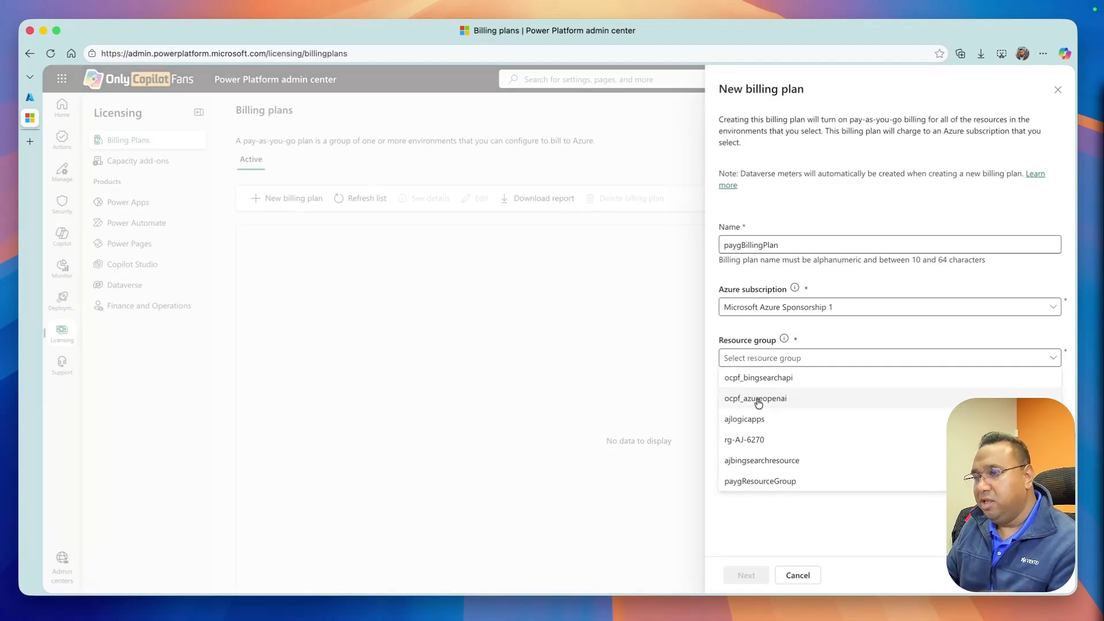
click(761, 483)
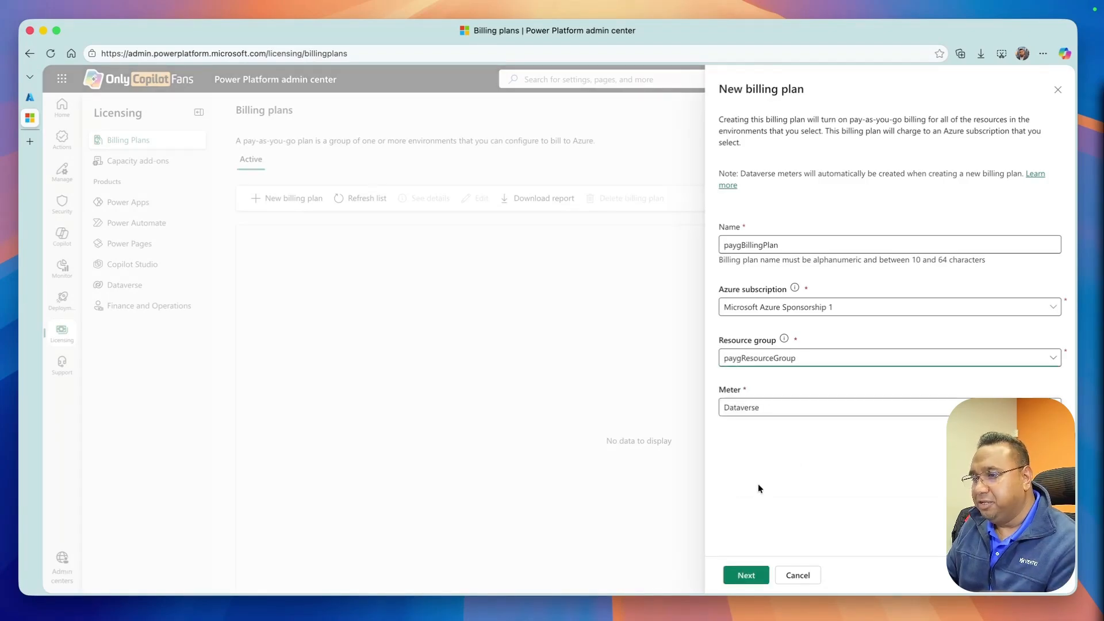
Add the Windows 365 for Agents and Copilot Studio meters alongside Dataverse and continue
click(741, 412)
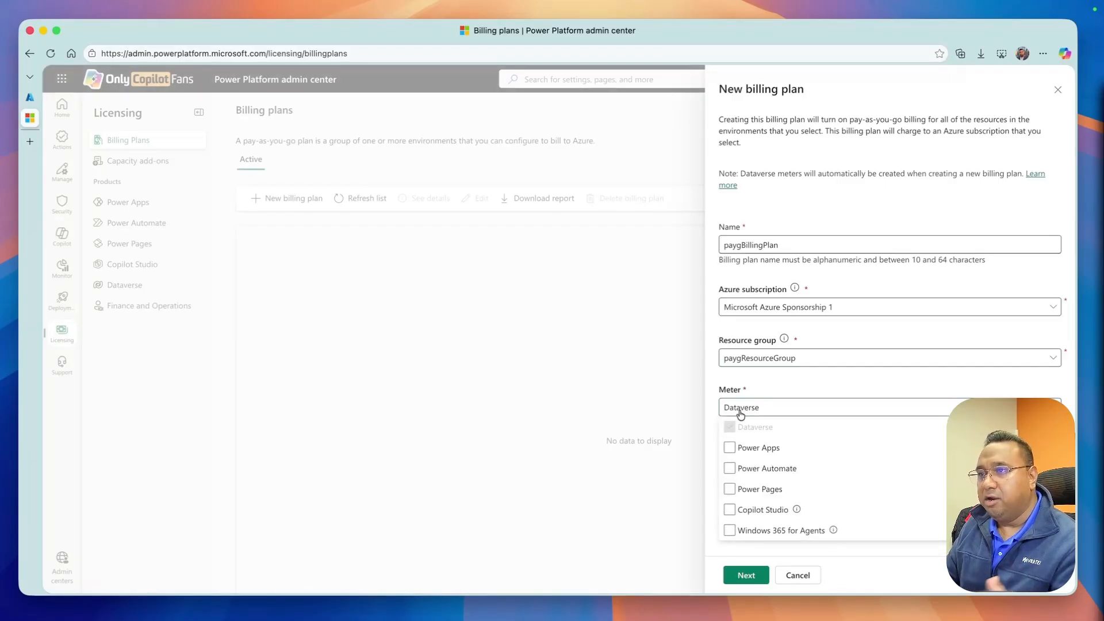
click(729, 529)
click(730, 512)
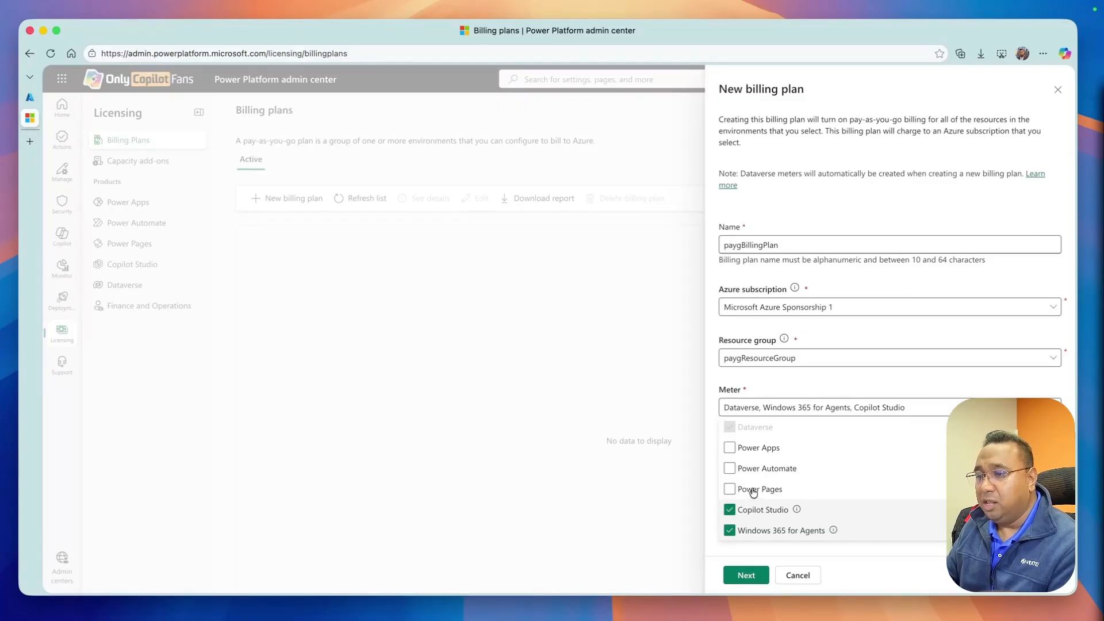
click(799, 545)
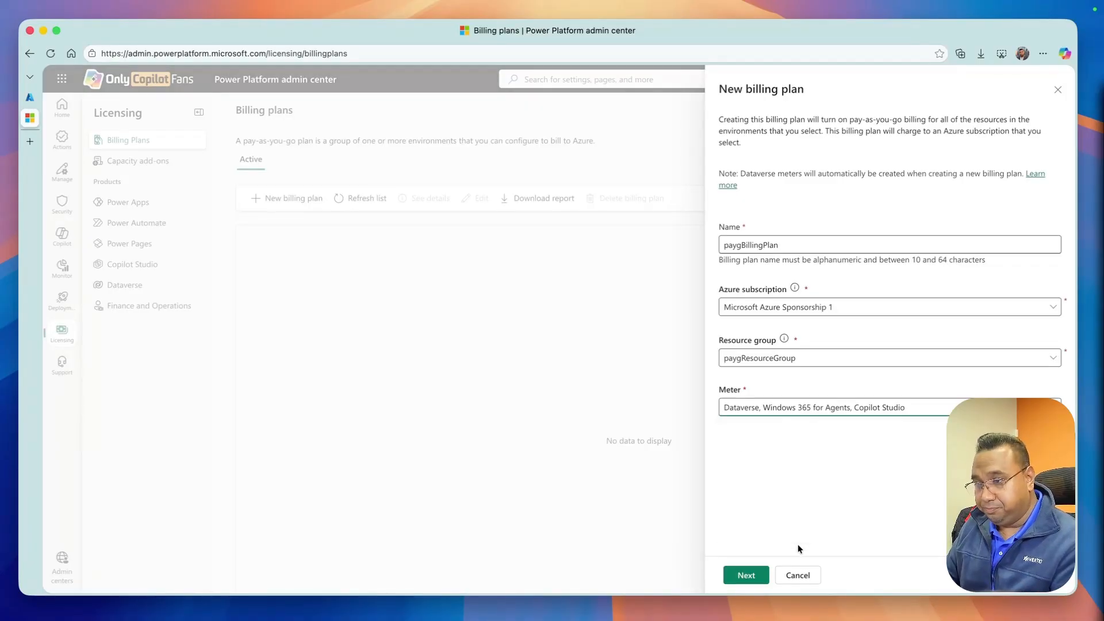
click(739, 574)
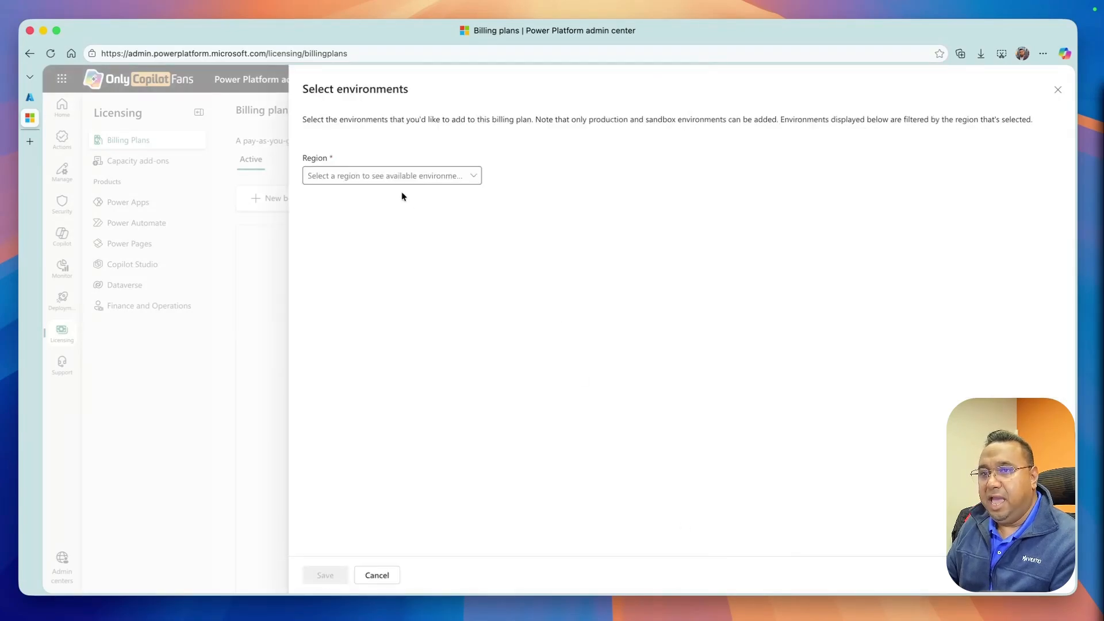
Filter environments by the United States region, select ppSandbox, and save the billing plan
click(395, 179)
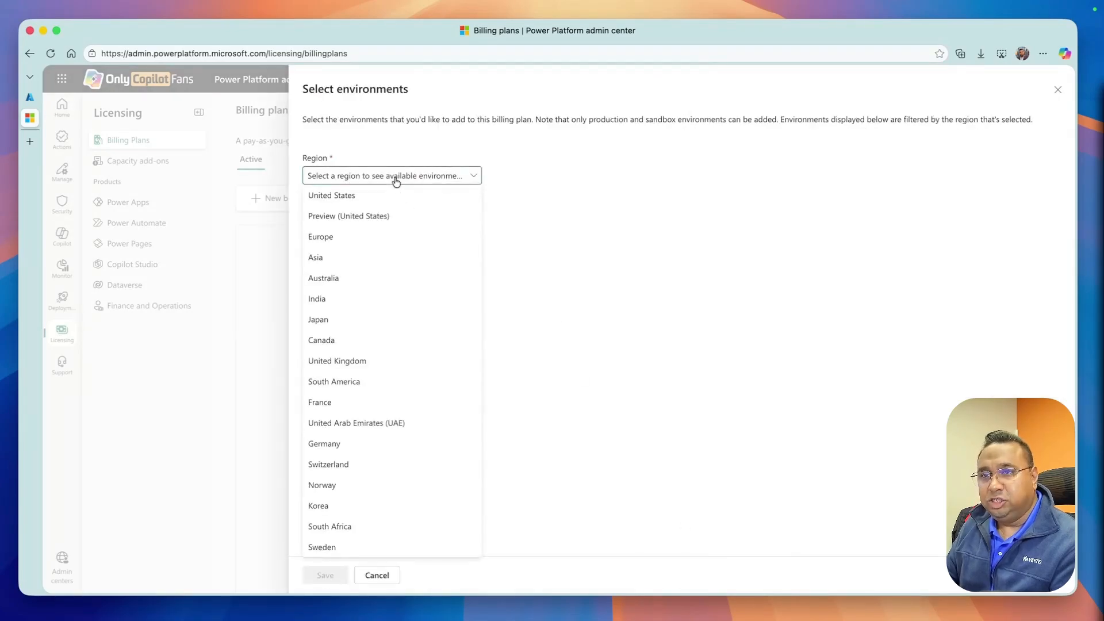
click(363, 199)
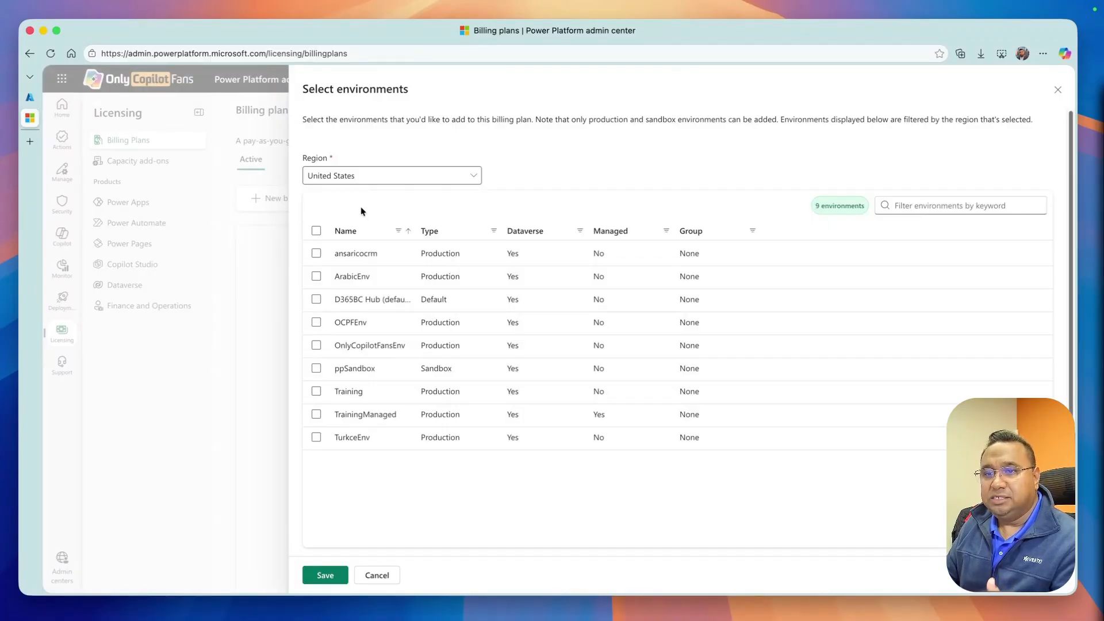
click(316, 369)
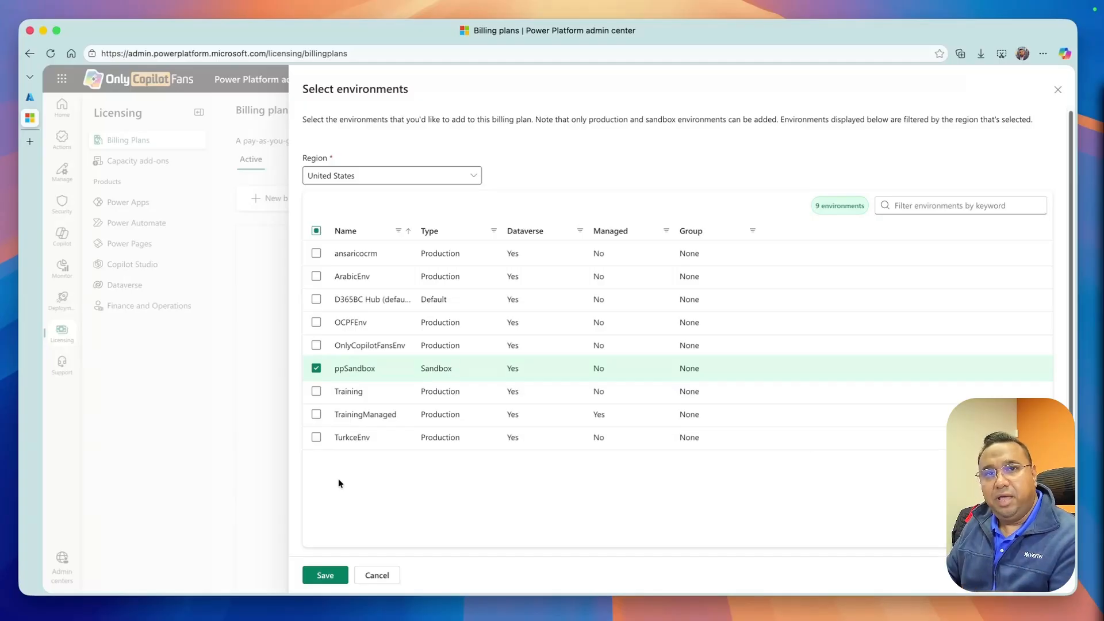
click(332, 578)
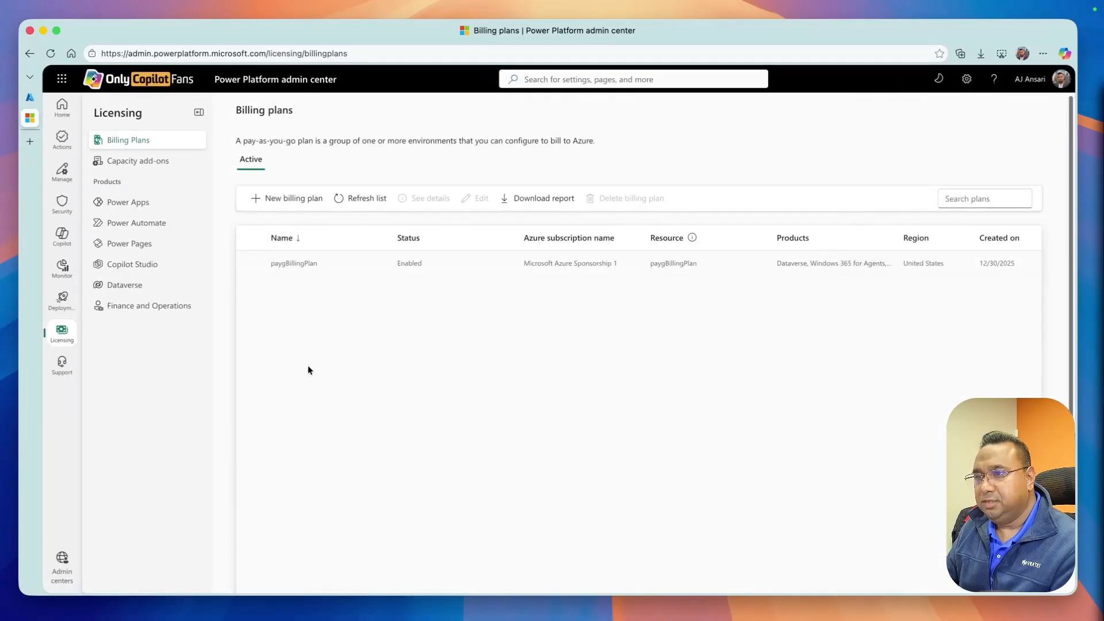
Open paygBillingPlan for editing to review its meters and target environments, then cancel
click(249, 263)
click(476, 196)
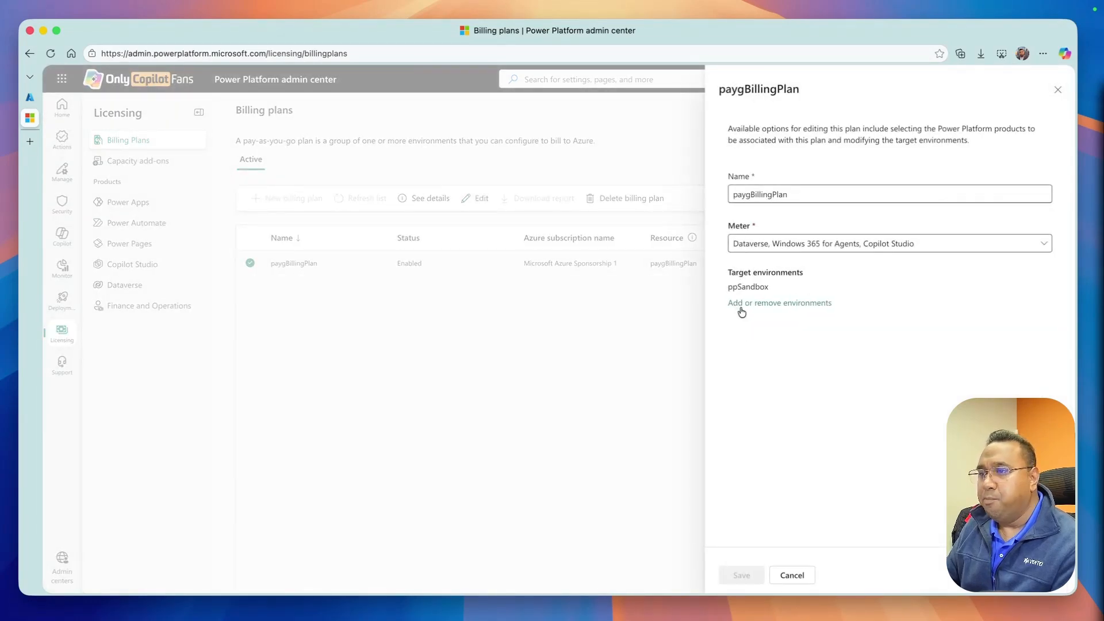
click(784, 575)
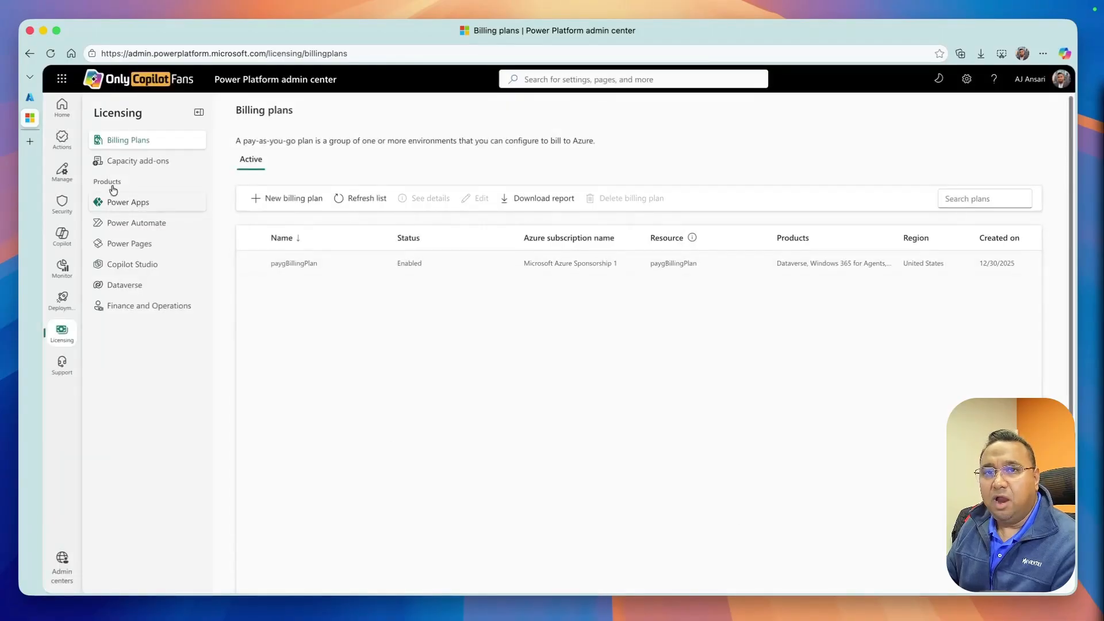
Start a new environment with Pay-as-you-go with Azure turned on and paygBillingPlan as the billing policy
click(62, 170)
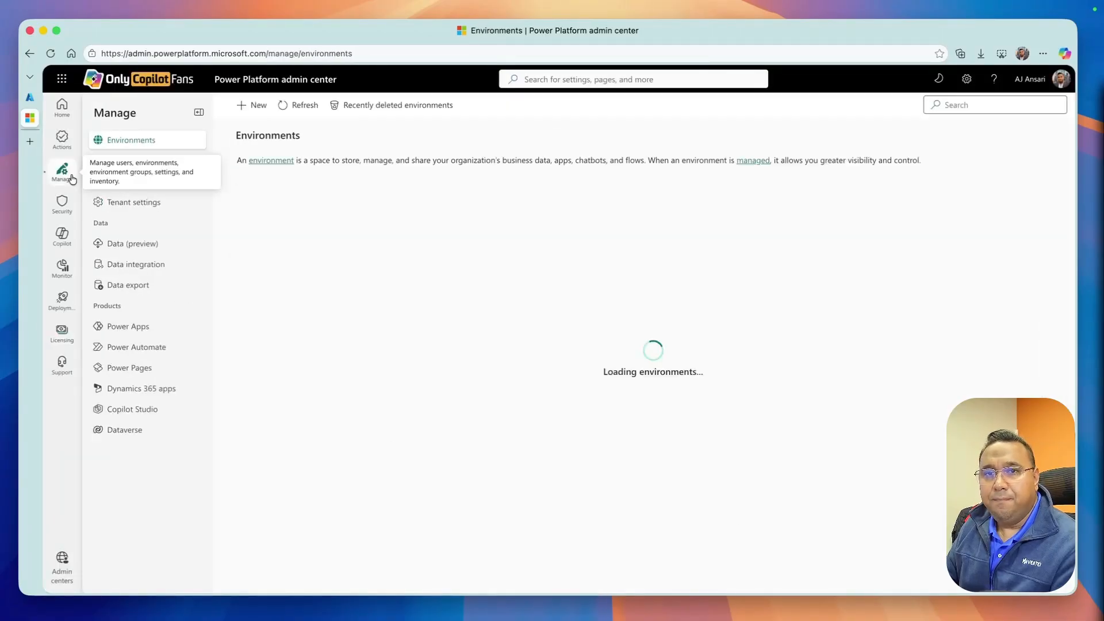
click(254, 106)
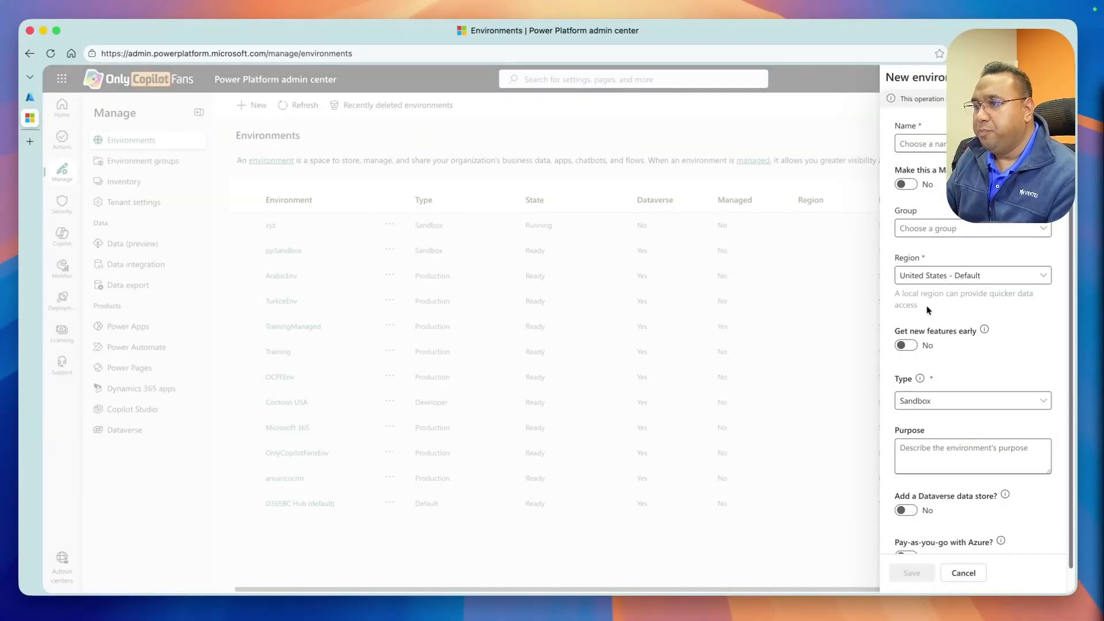
scroll(930, 397, down, 1)
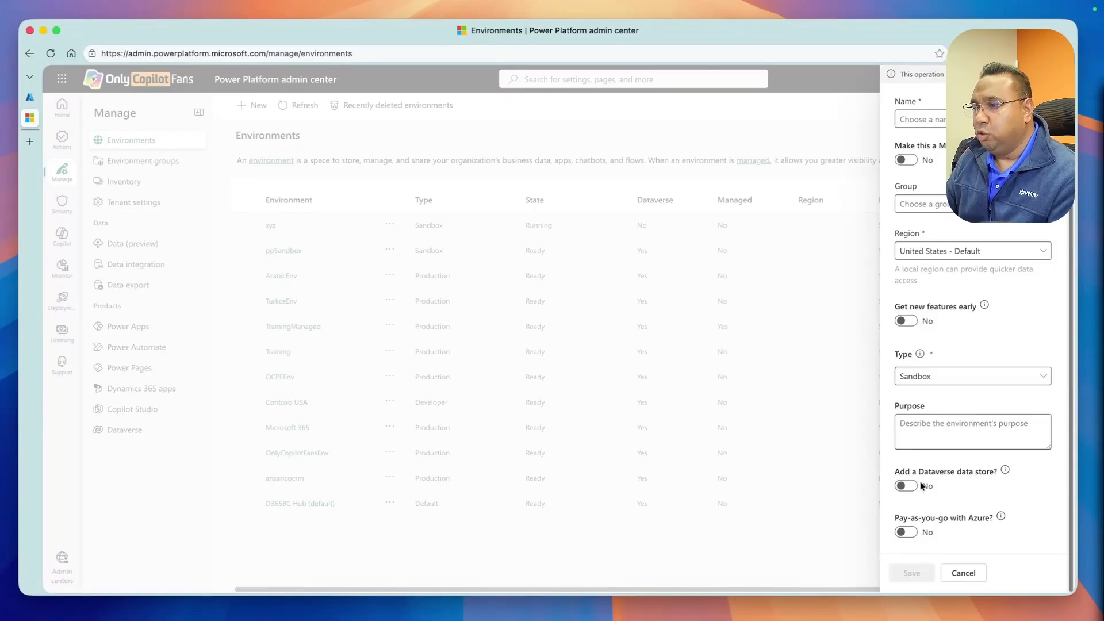
click(904, 533)
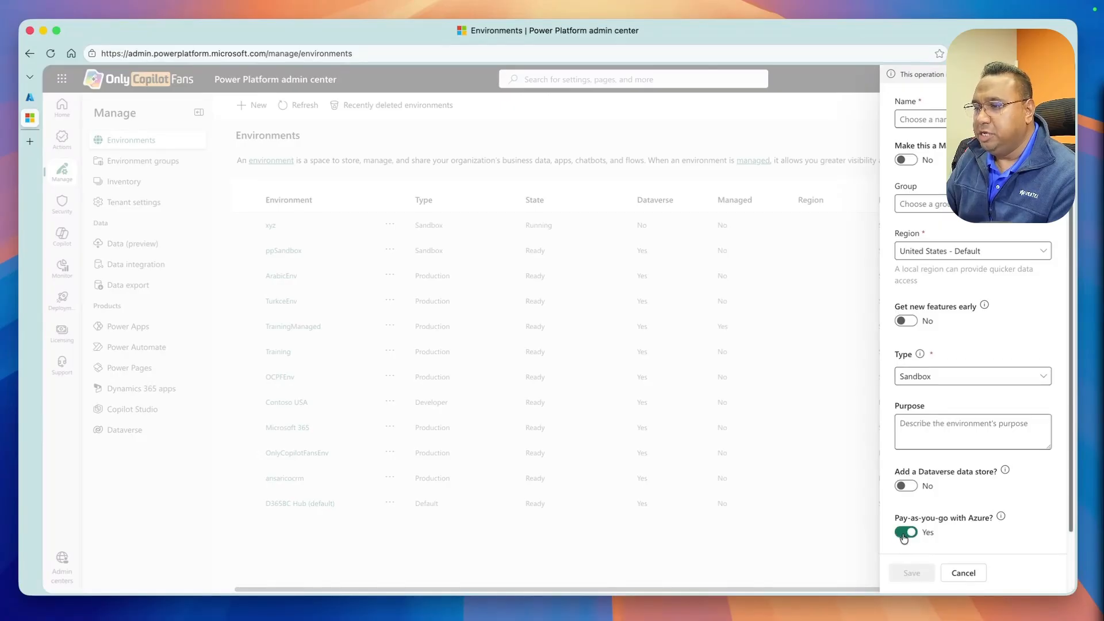
scroll(905, 517, down, 2)
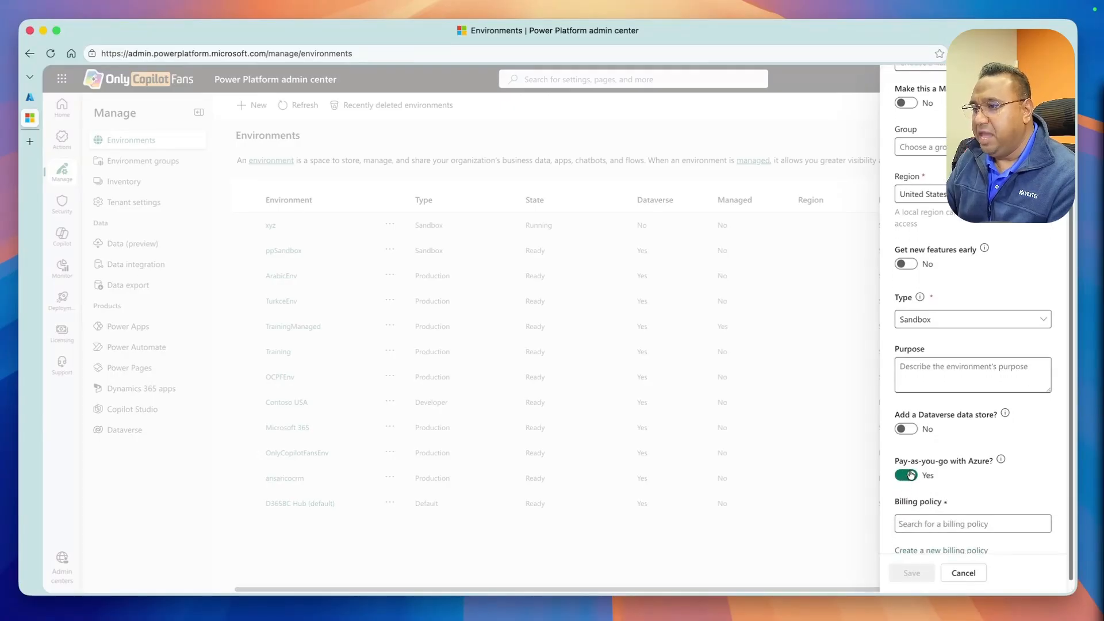
scroll(908, 503, down, 1)
click(908, 513)
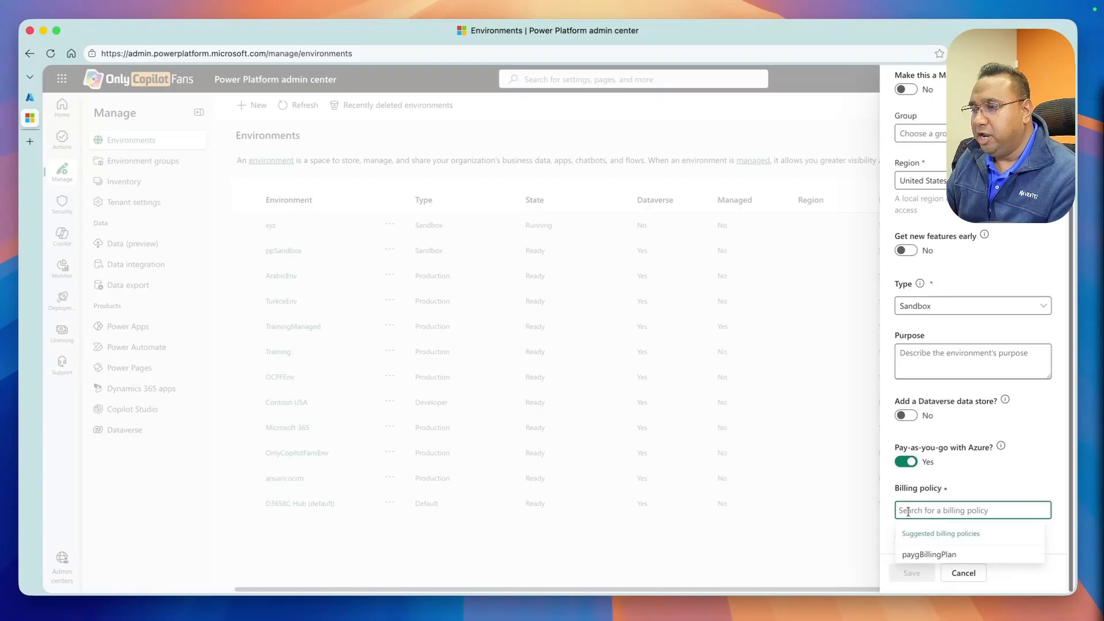
click(910, 555)
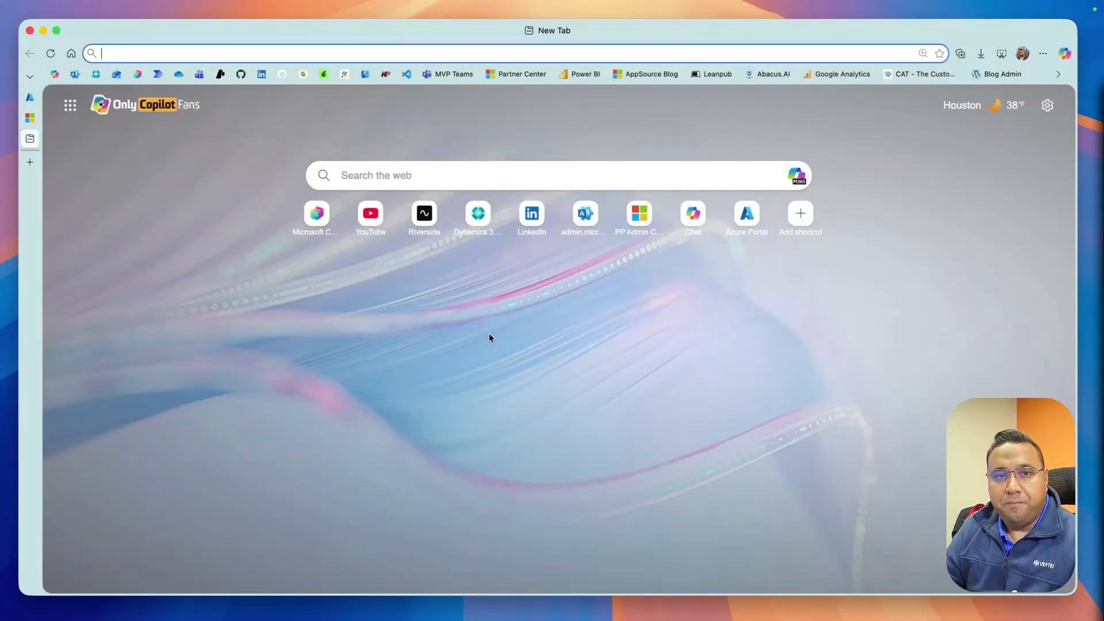
In the Business Central admin center, link the sandboxv272 environment to the ppSandbox Power Platform environment
click(477, 216)
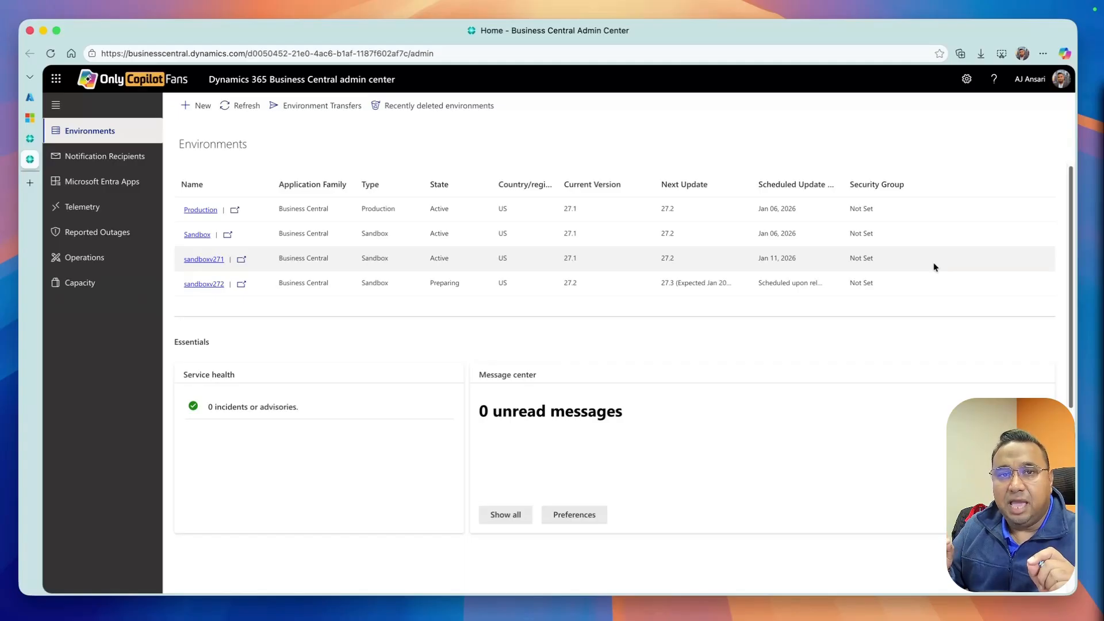
click(203, 286)
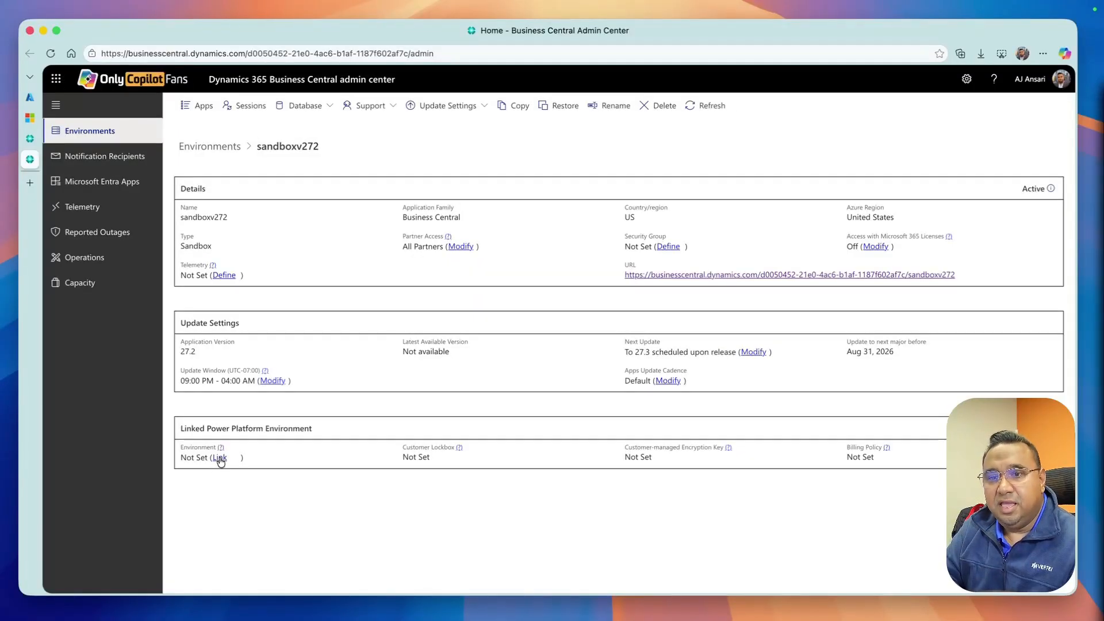
click(221, 458)
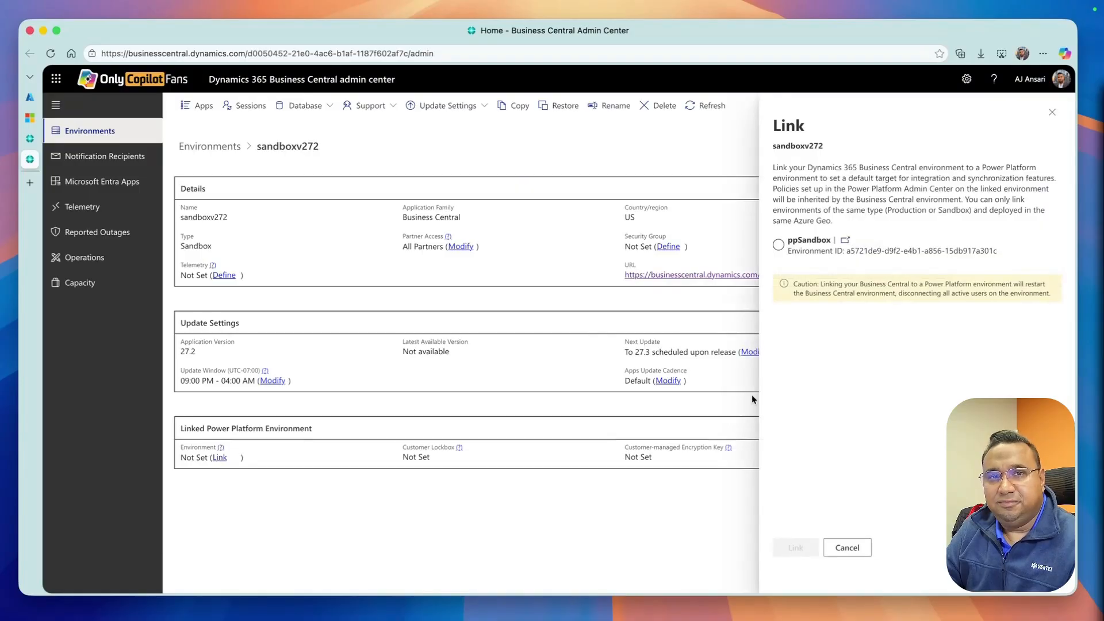
click(781, 248)
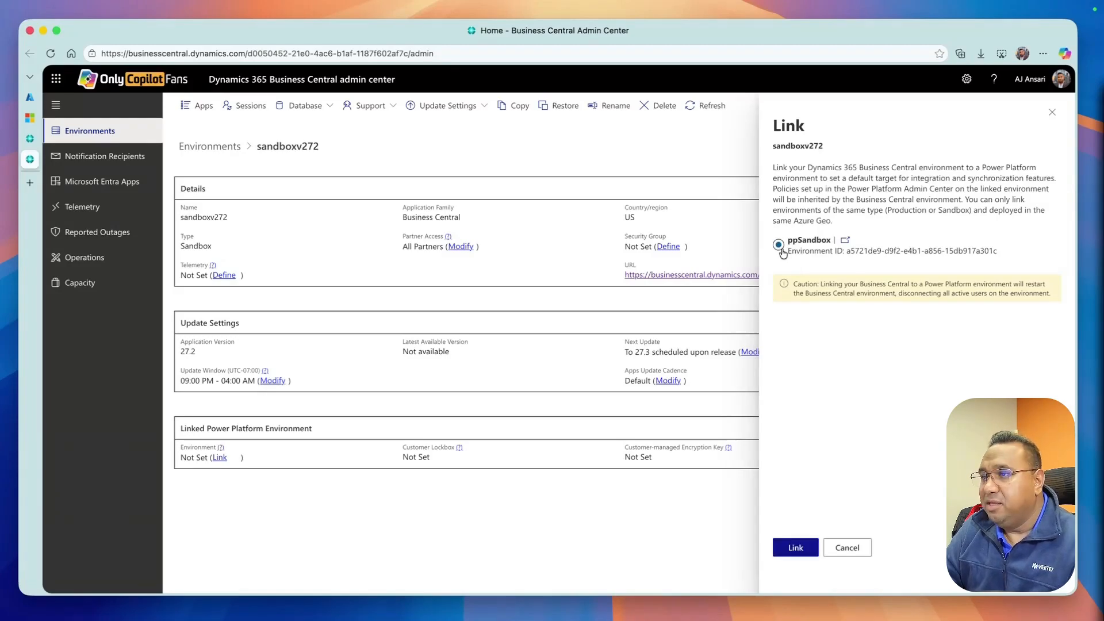
click(798, 552)
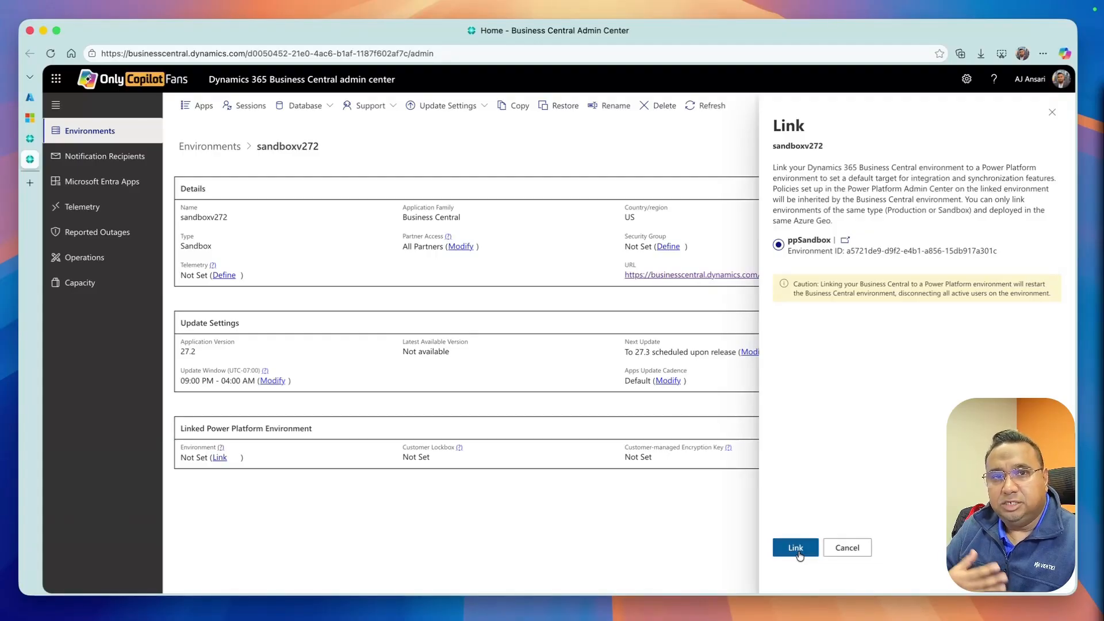
click(797, 551)
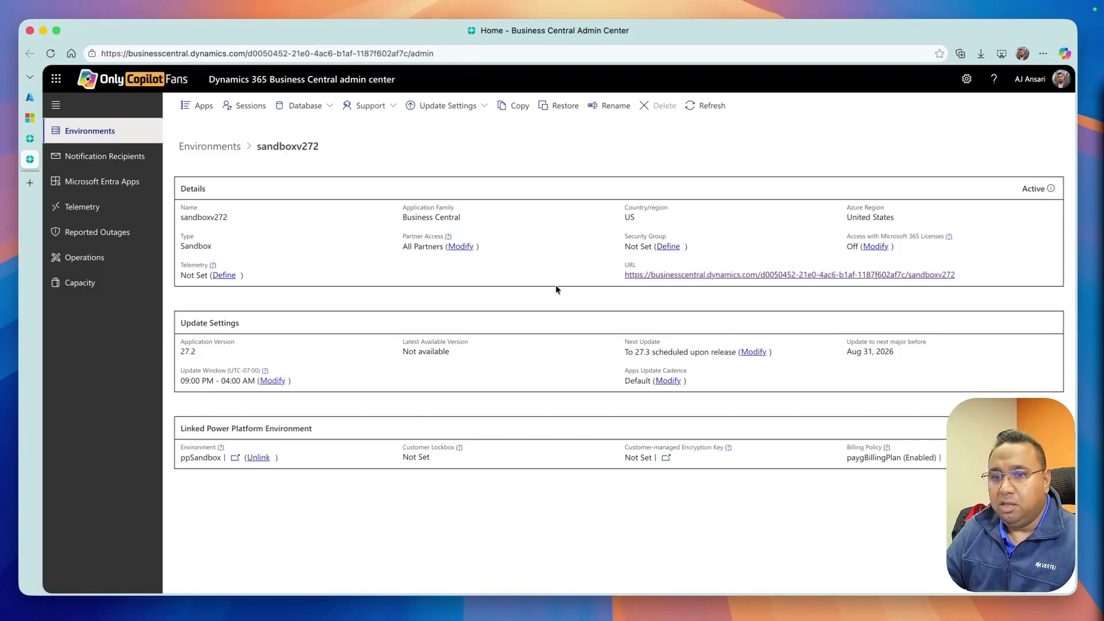
Return to the environments list and launch the sandboxv272 Business Central environment
click(237, 146)
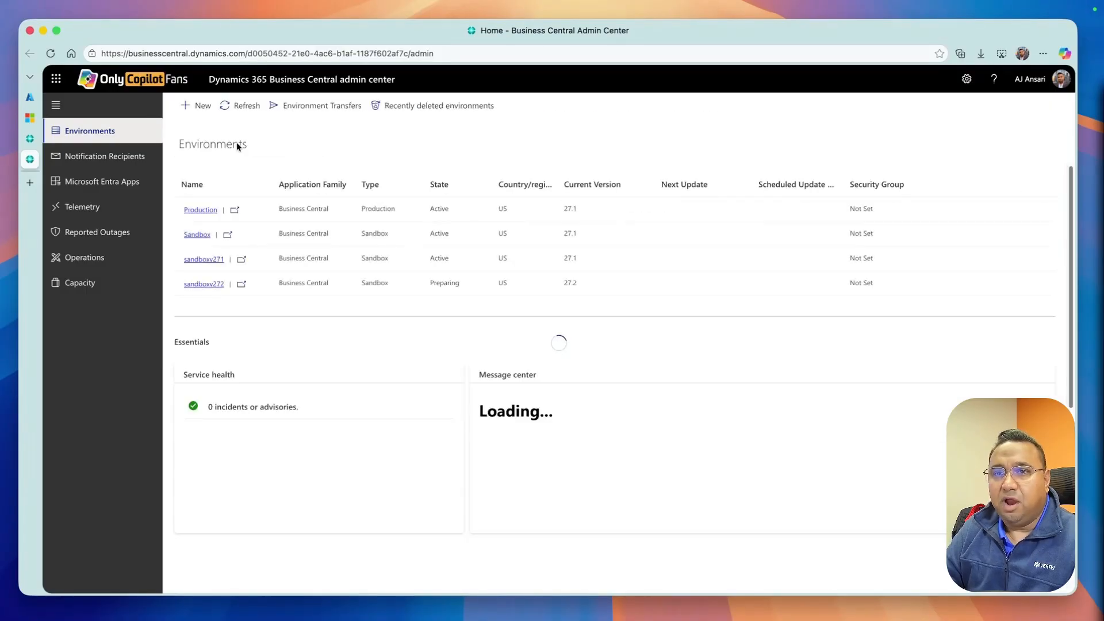
click(242, 286)
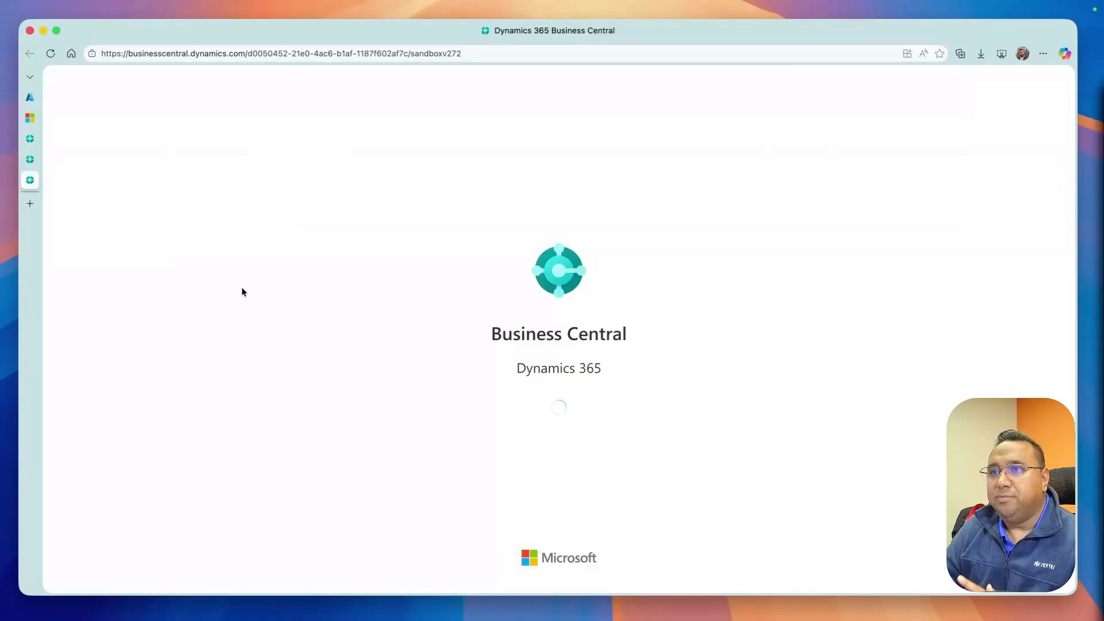